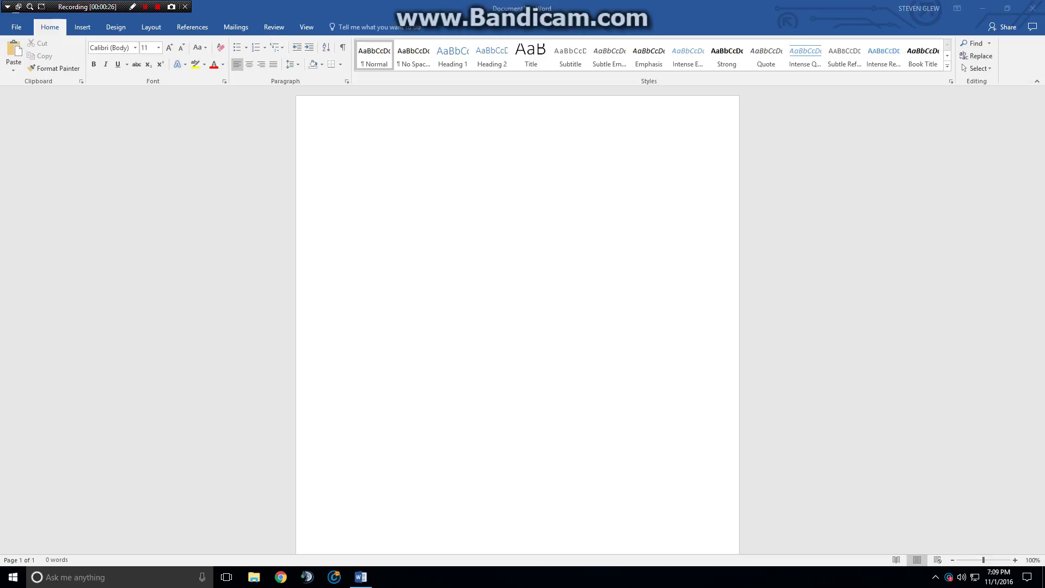
Copy the Encyclopedia and Full Disk Encryption sources from the master list into the document's current source list
left_click(193, 26)
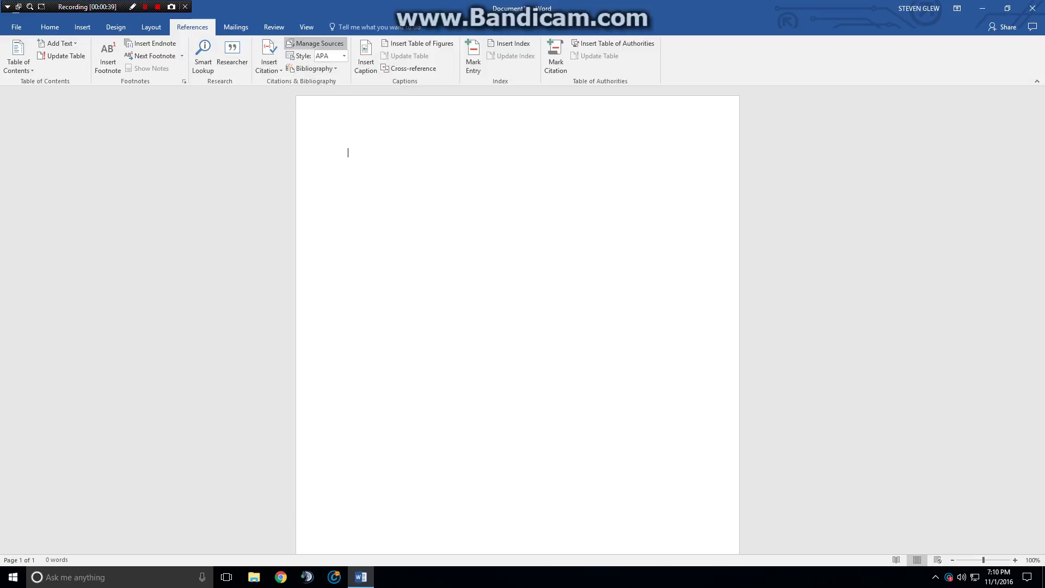
left_click(316, 43)
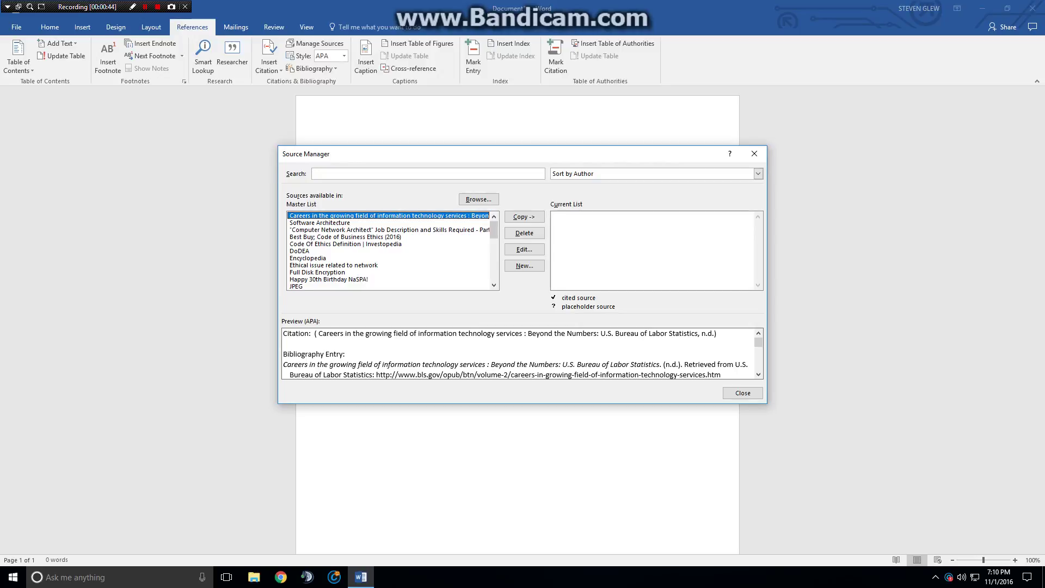
left_click(307, 258)
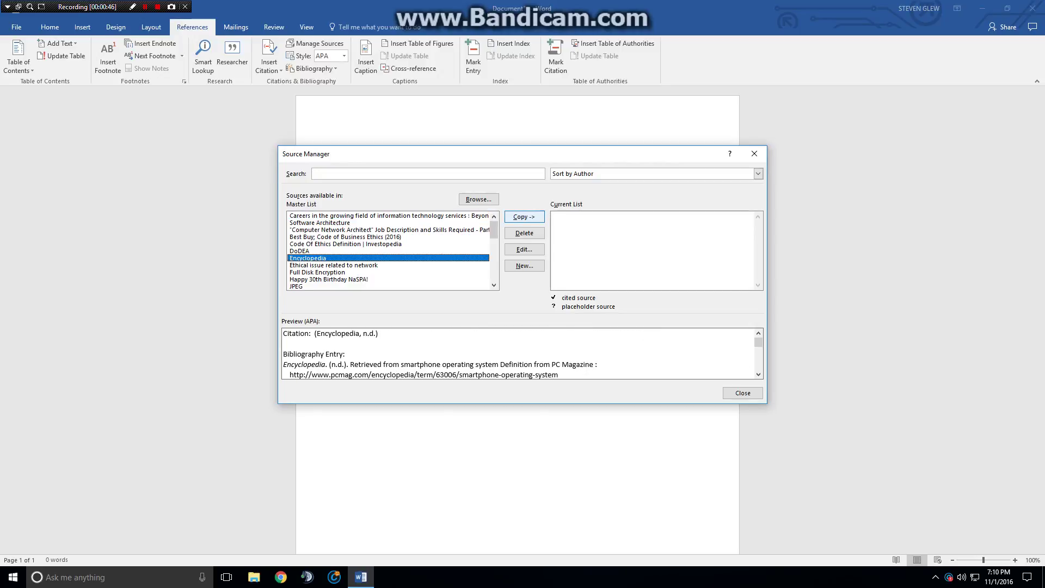
left_click(524, 217)
scroll(388, 250, "down", 1)
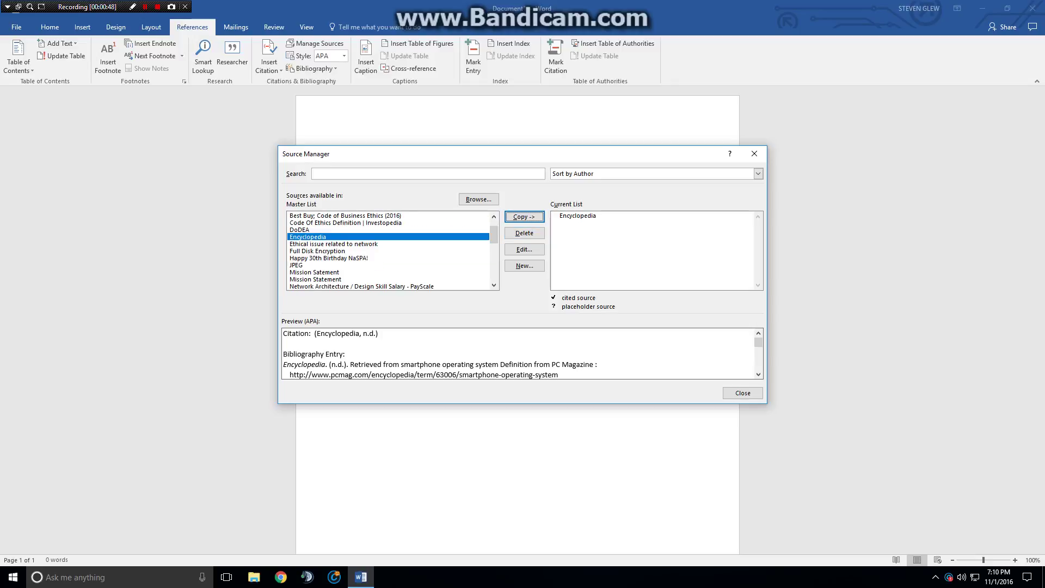
left_click(317, 251)
left_click(524, 217)
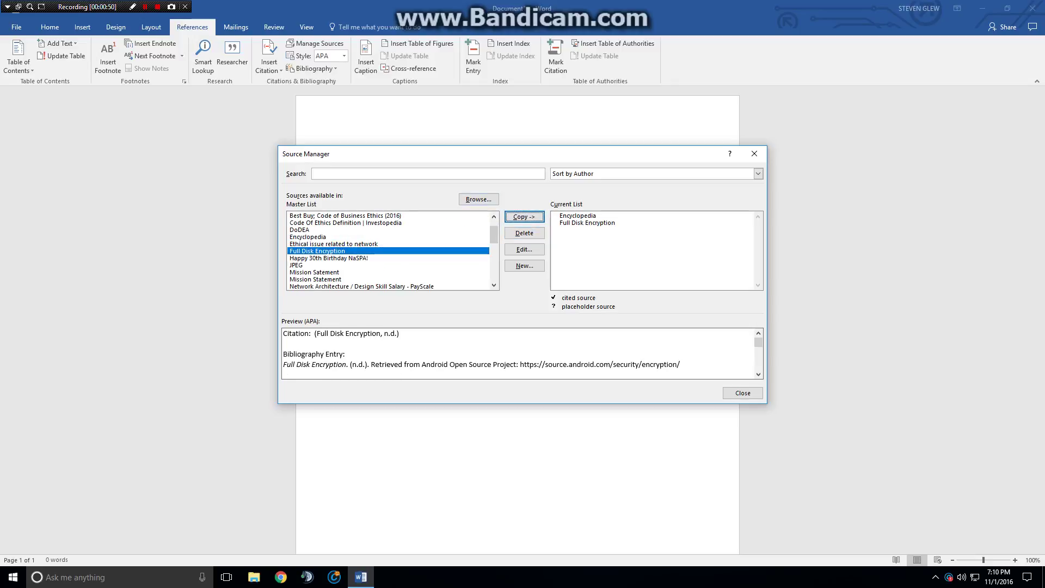
left_click(743, 393)
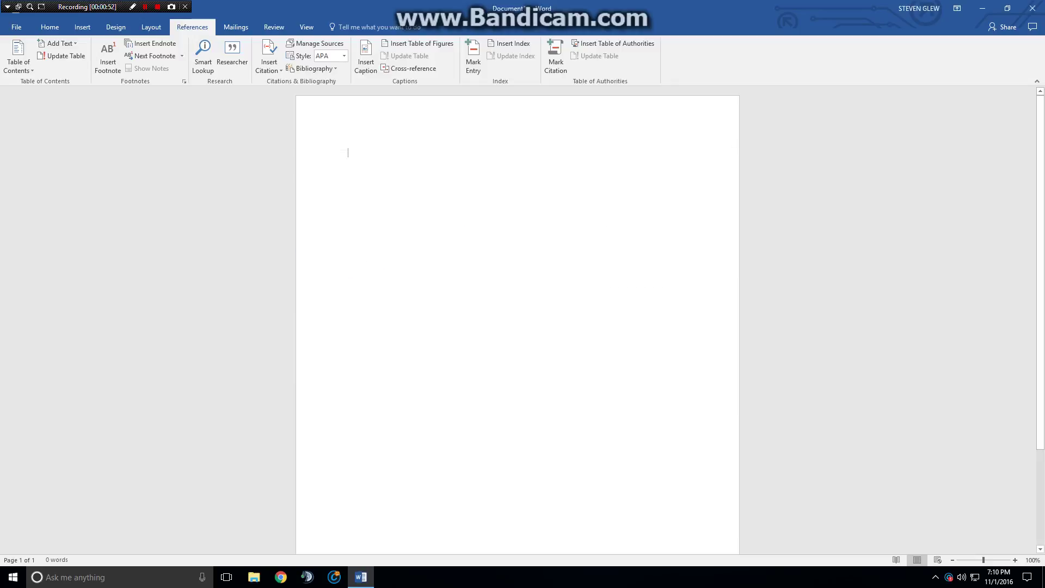
Start creating a new citation source, look through the available source types and choose Book
left_click(269, 57)
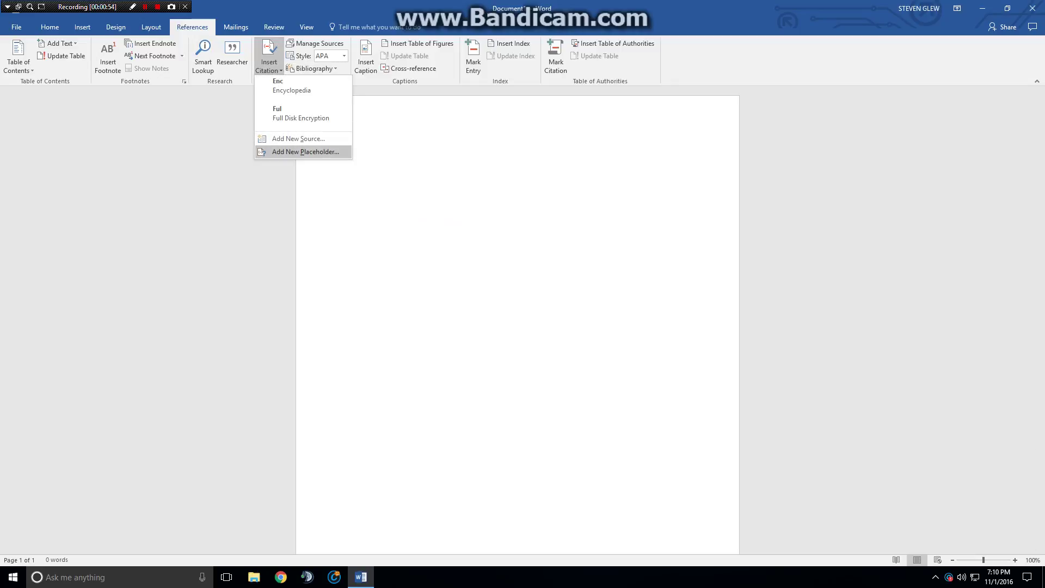
left_click(305, 152)
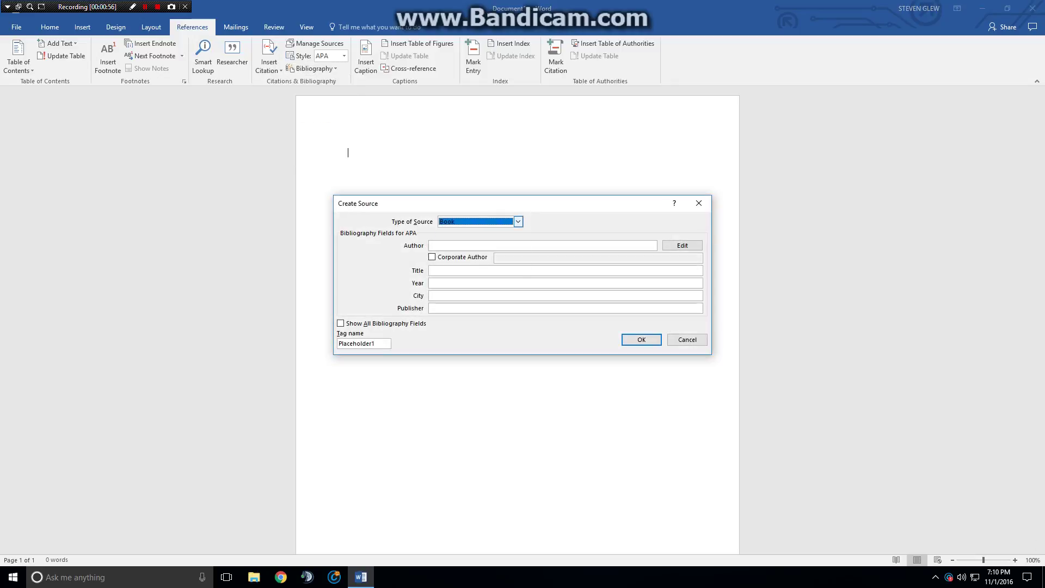
left_click(518, 221)
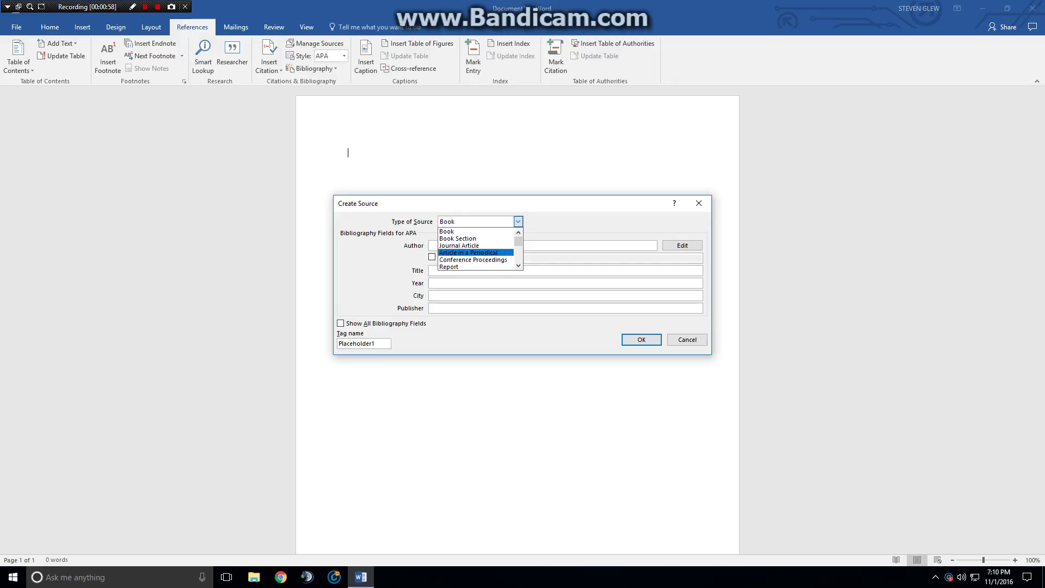
scroll(477, 249, "down", 1)
scroll(477, 256, "down", 1)
scroll(476, 249, "down", 3)
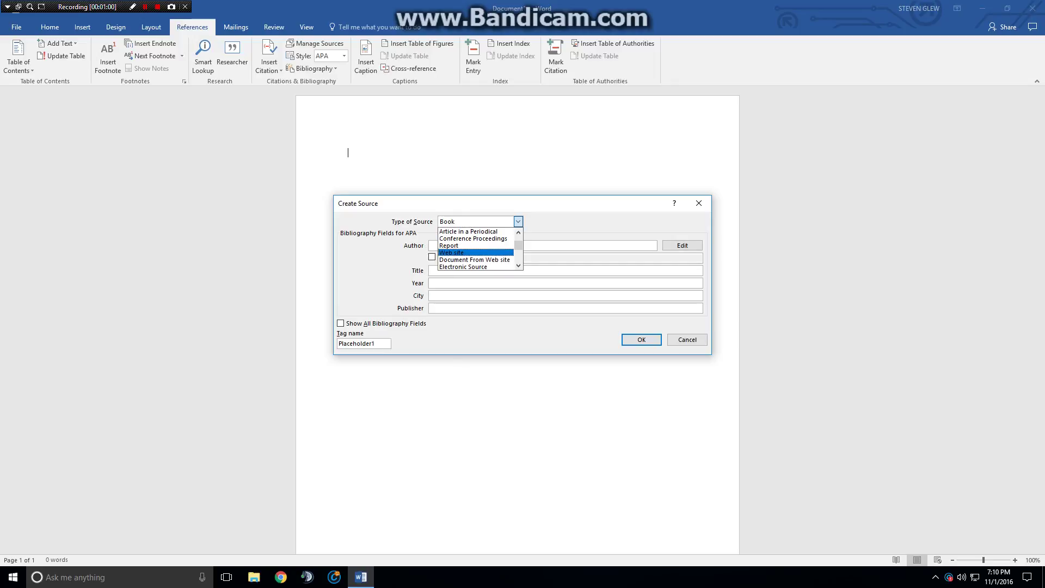
scroll(477, 249, "down", 2)
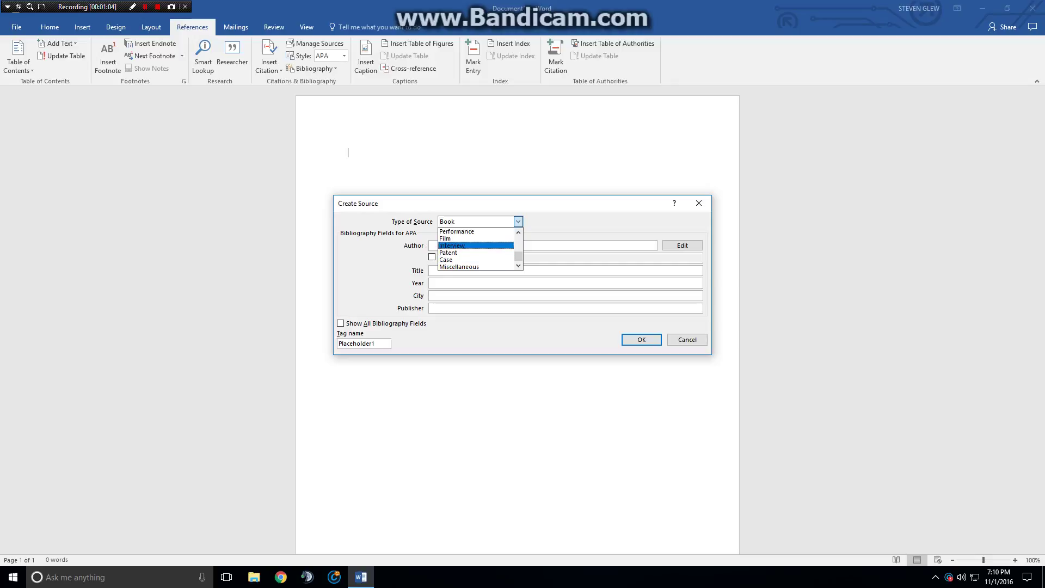
scroll(477, 250, "up", 4)
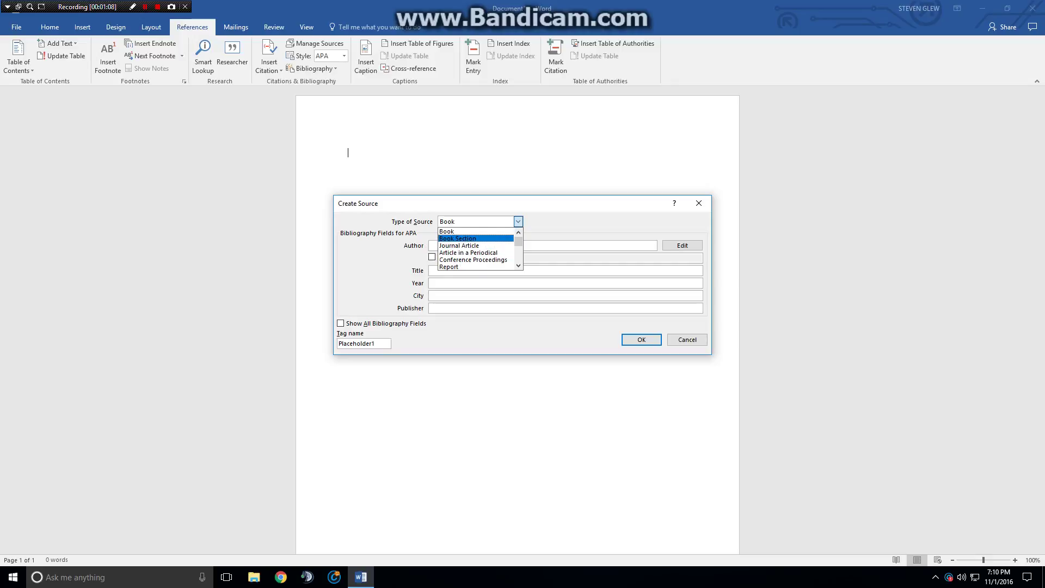
left_click(457, 231)
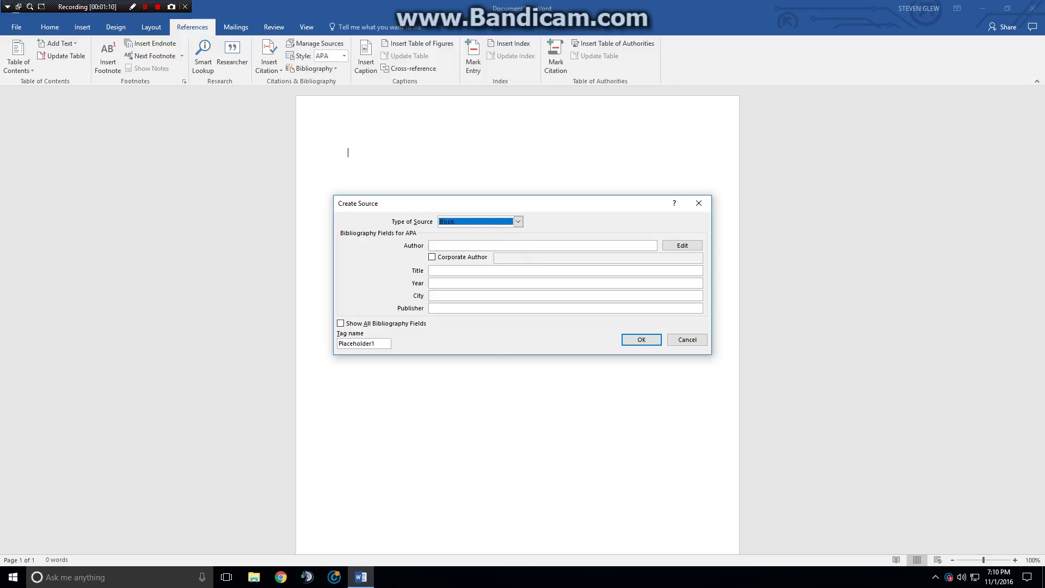
Show all bibliography fields for the book source, review them and return to the basic fields
left_click(341, 324)
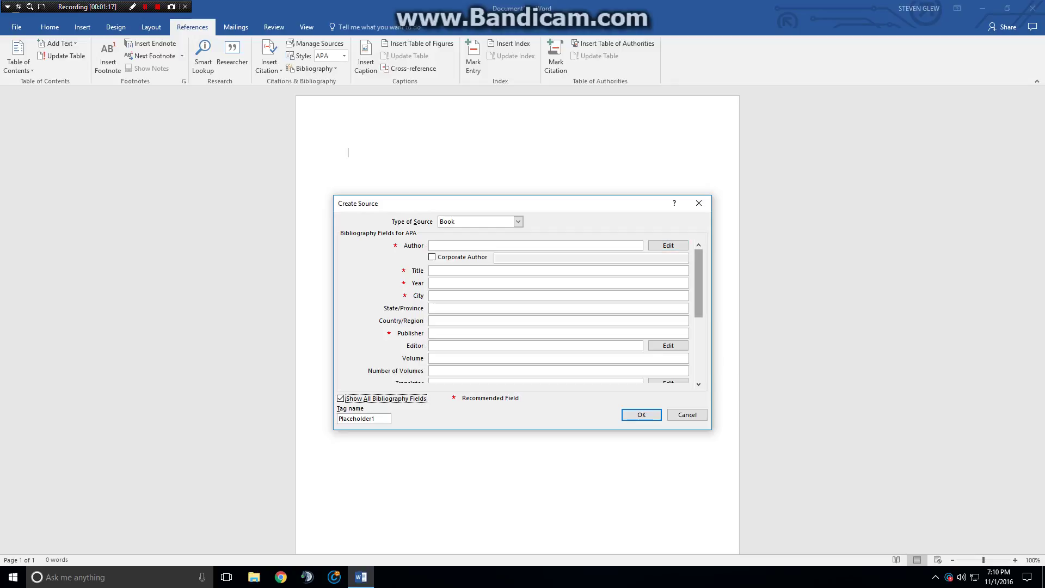
left_click_drag(698, 284, 698, 343)
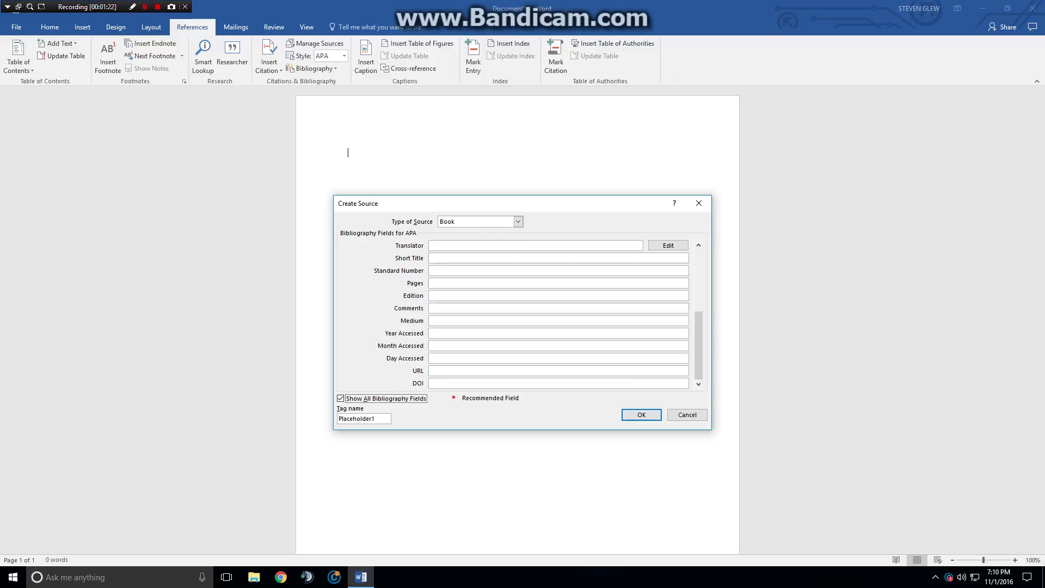
left_click_drag(699, 346, 699, 282)
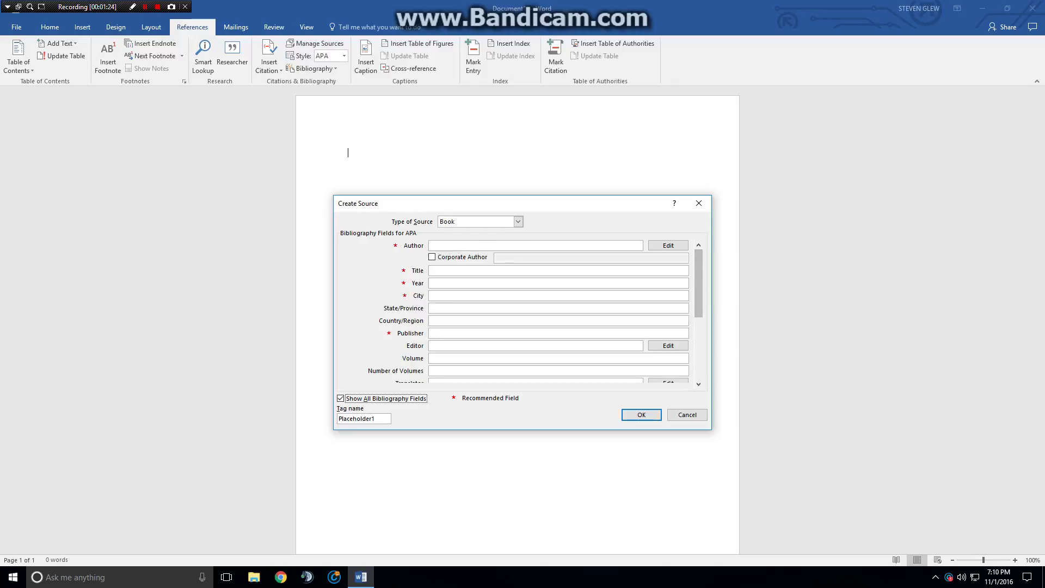
left_click(341, 398)
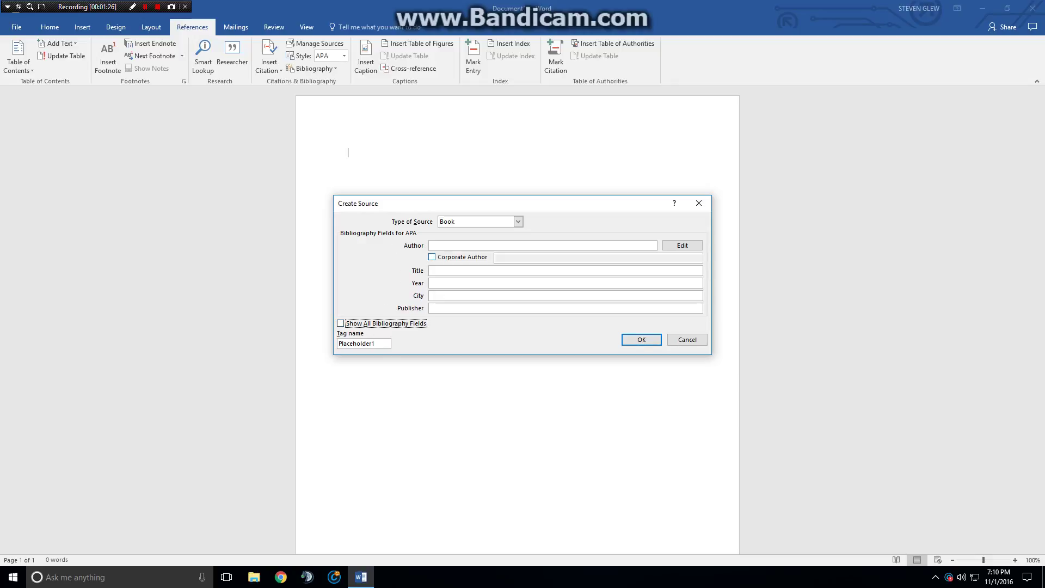
Enter the author's name and the title "Tricks in Word" for the book source
left_click(460, 246)
type("Steven")
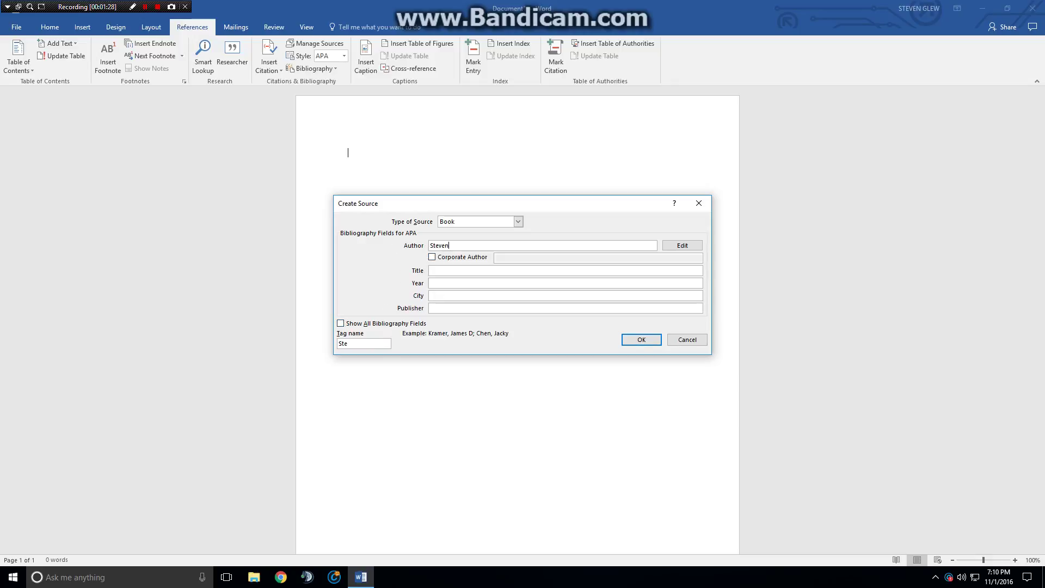
key("Tab")
key("Tab")
key("Tab")
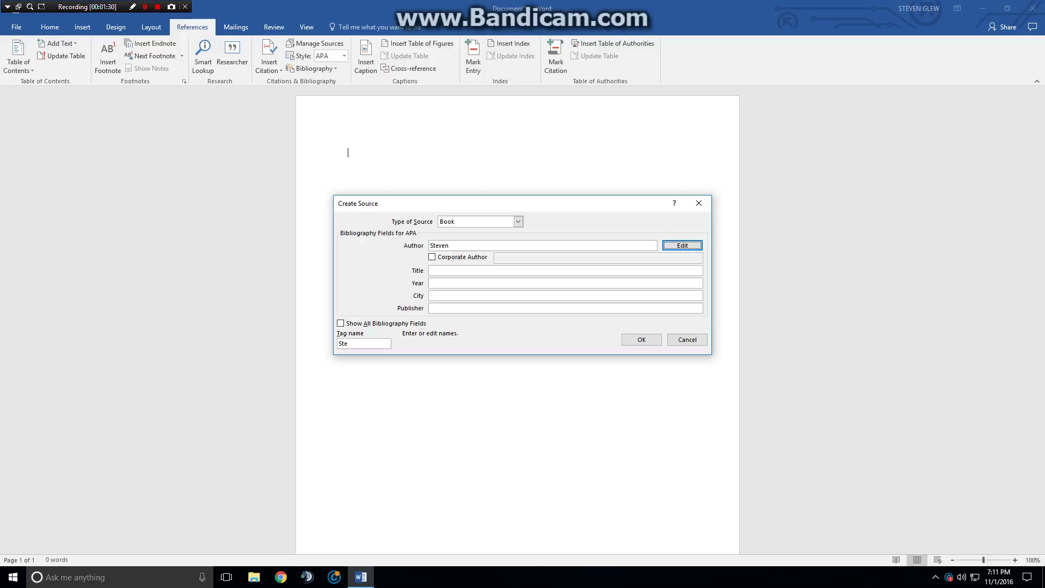
type("T")
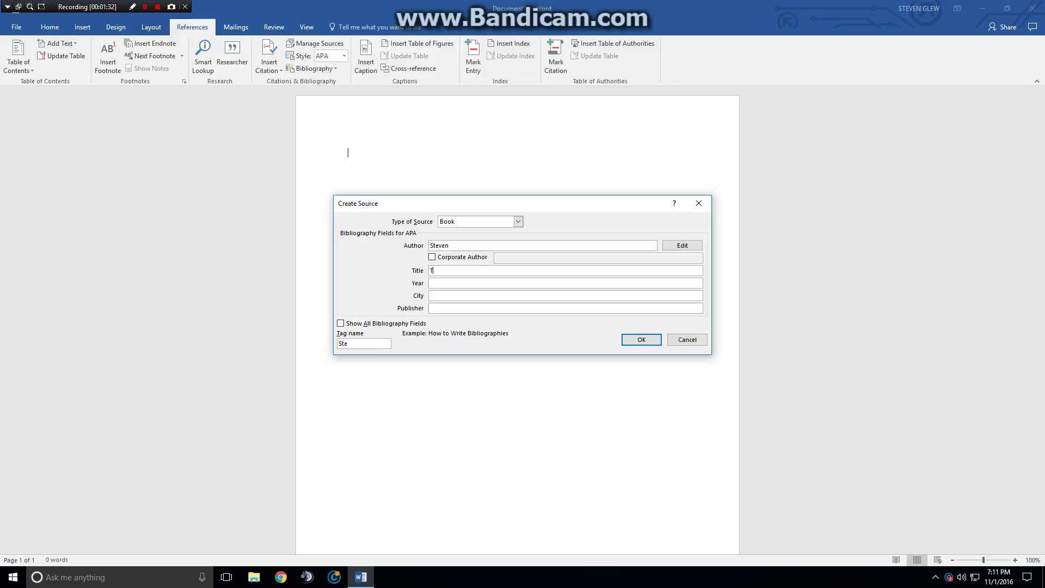
type("ricks in Word")
Complete the book source with year 2016 and city Washington D.C., and insert its citation
key("Tab")
type("2016")
key("Tab")
type("Washig")
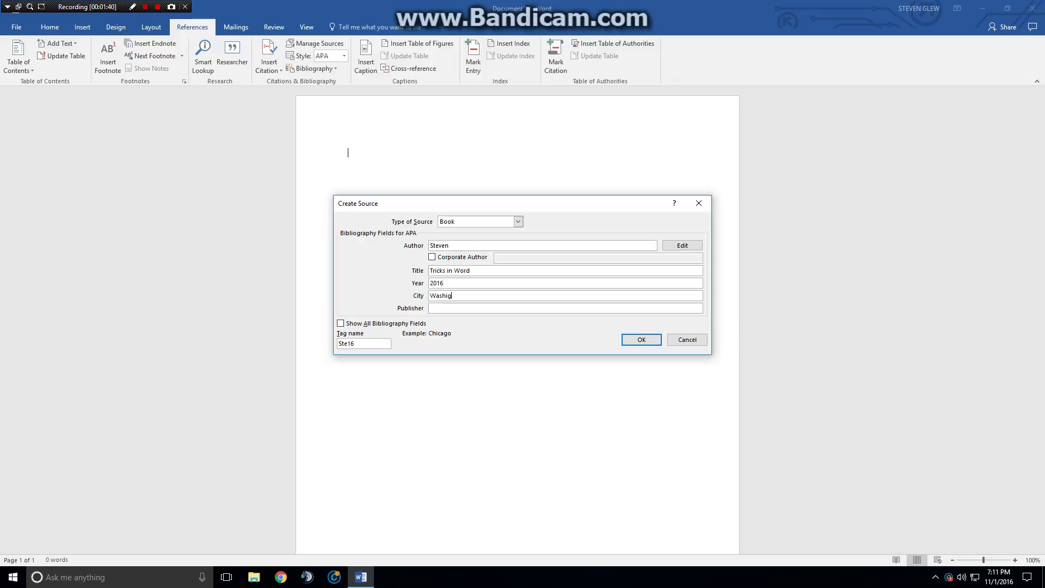
key("BackSpace")
type("ngton D.C.")
key("Tab")
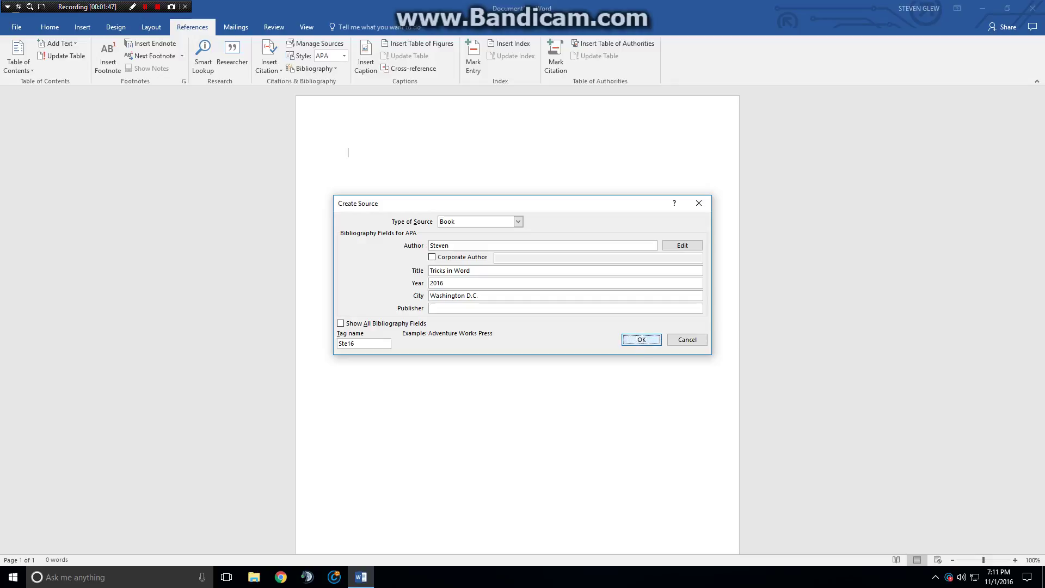
key("Return")
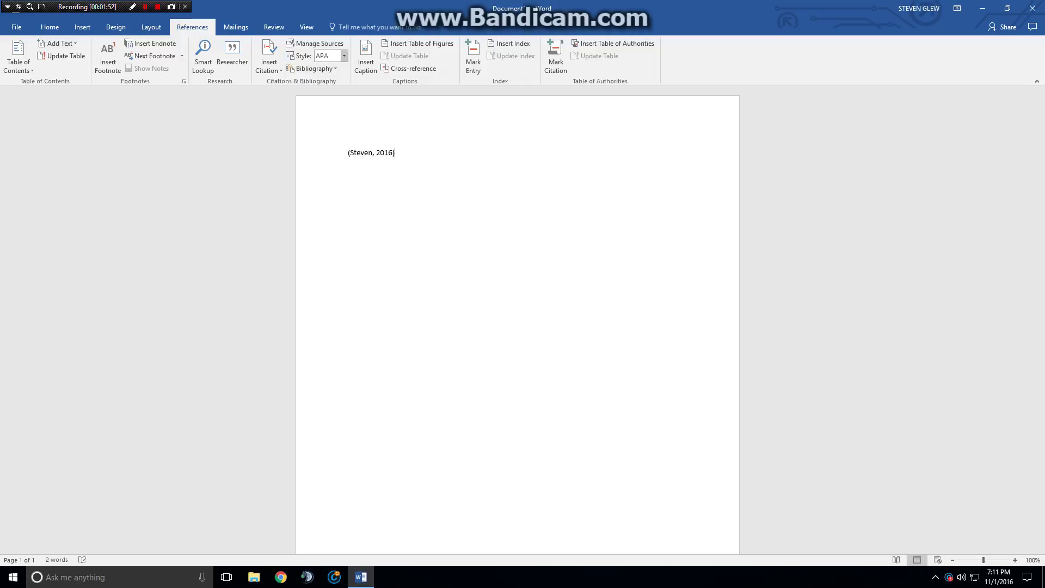
Try the MLA citation style on the document and restore the APA style
left_click(345, 56)
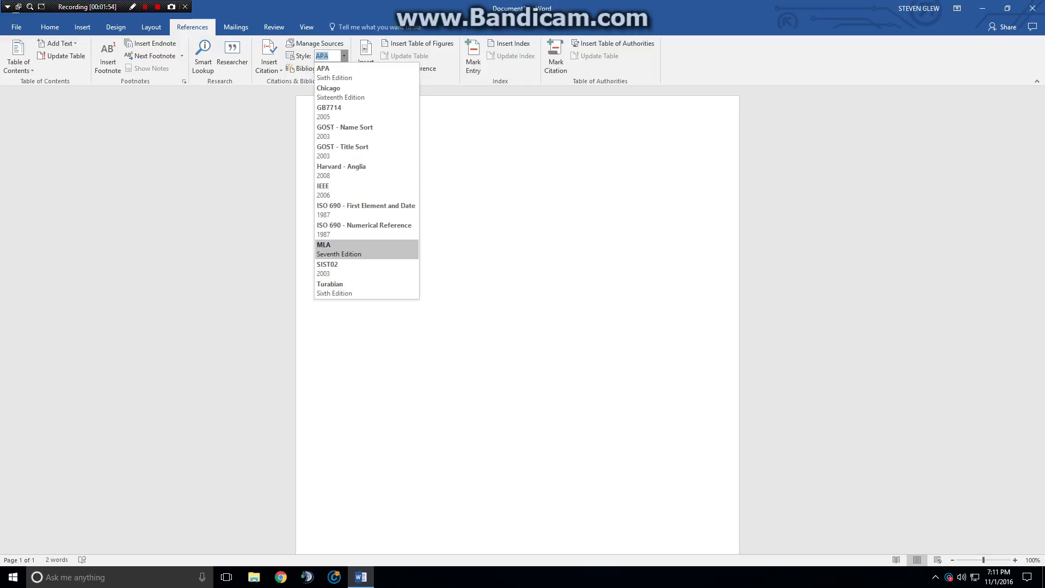
left_click(327, 249)
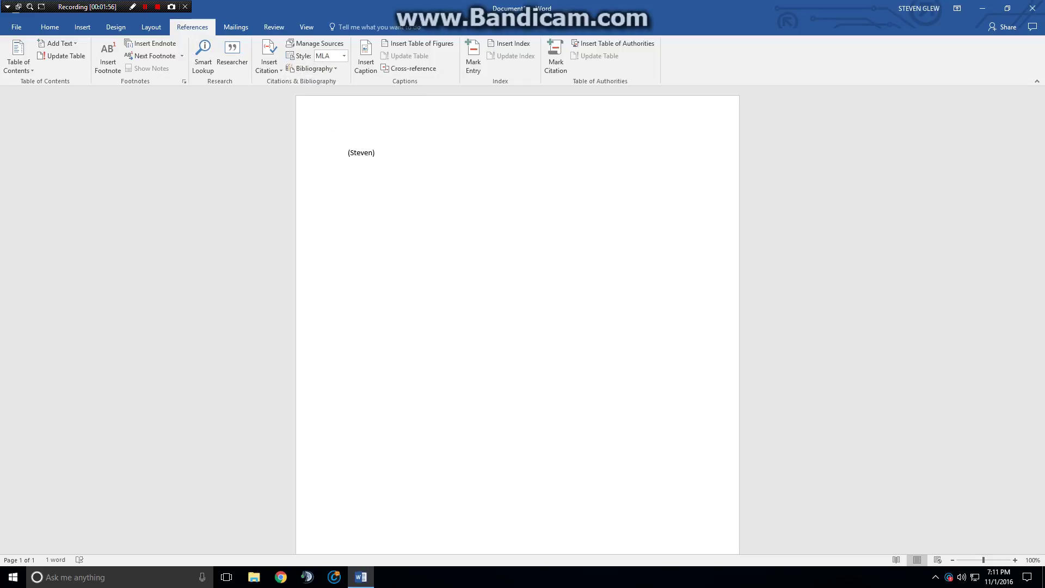
left_click(344, 55)
left_click(329, 72)
Search the Researcher for "internet security" and look through the suggested topics and the results
left_click(232, 54)
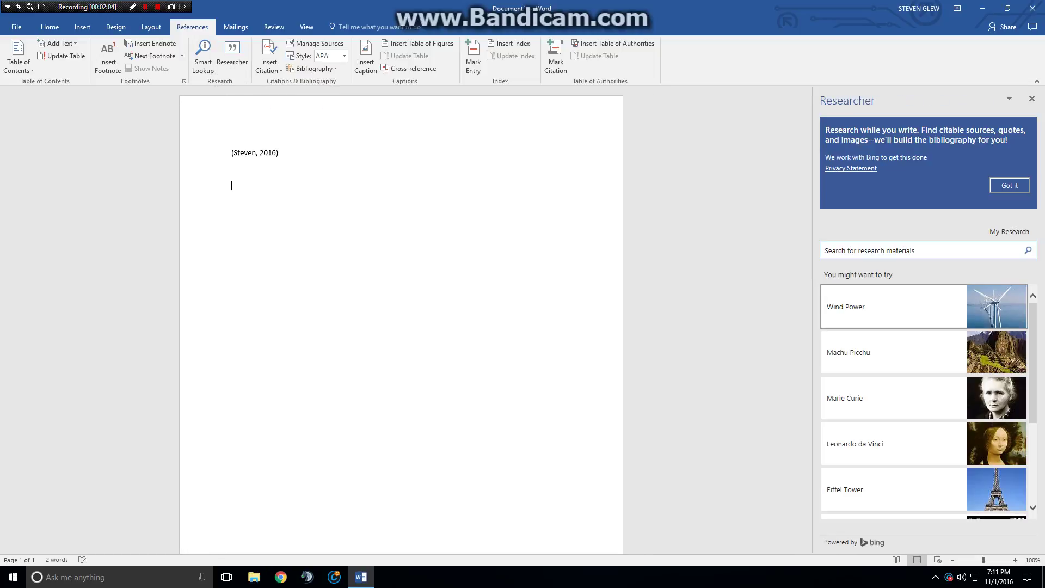
scroll(893, 338, "down", 2)
scroll(893, 338, "down", 1)
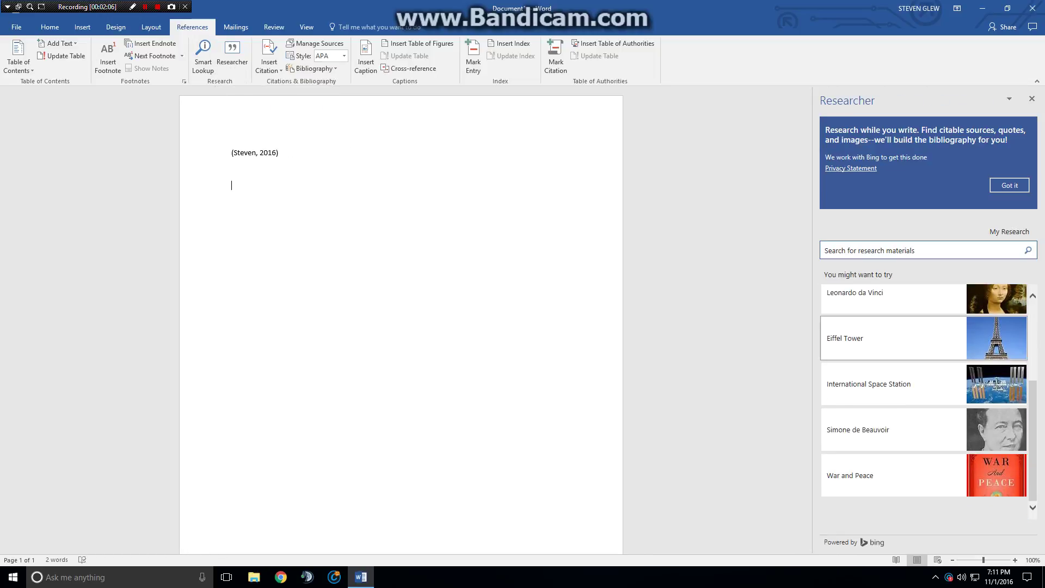
scroll(893, 338, "up", 3)
left_click(892, 250)
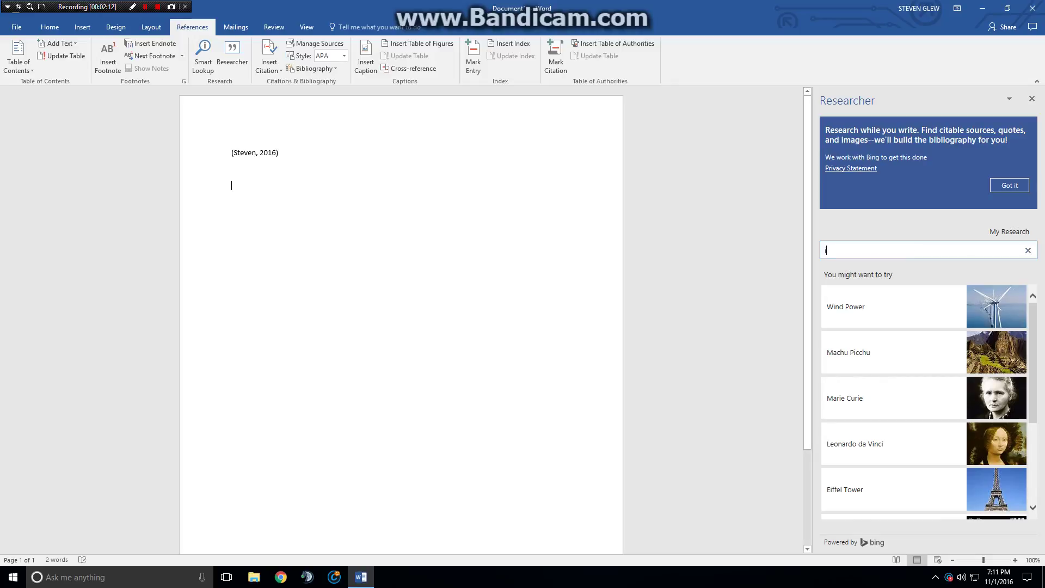
type("internet securit")
key("BackSpace")
key("BackSpace")
type("ity")
key("Return")
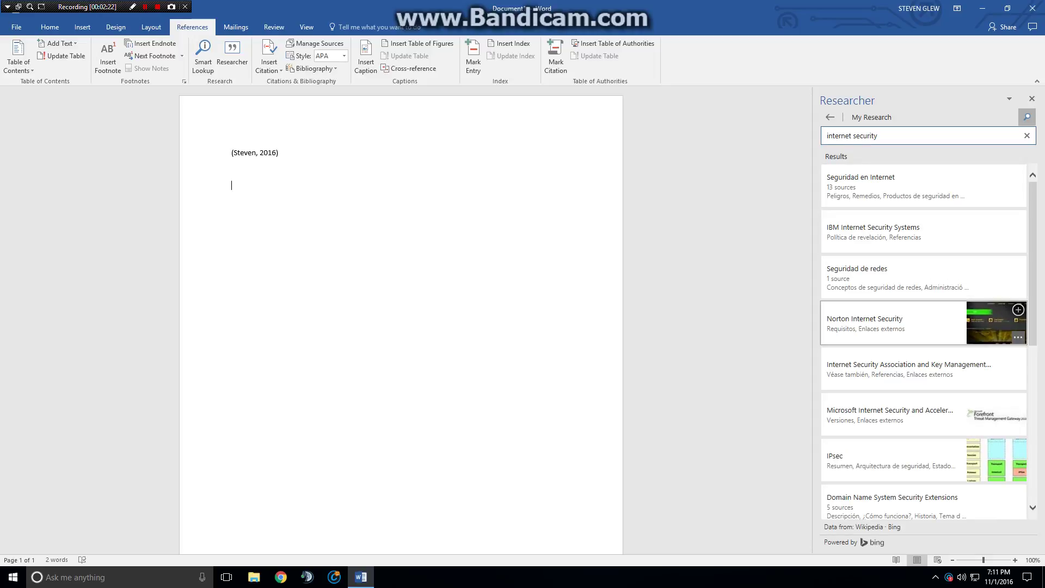
scroll(904, 337, "down", 2)
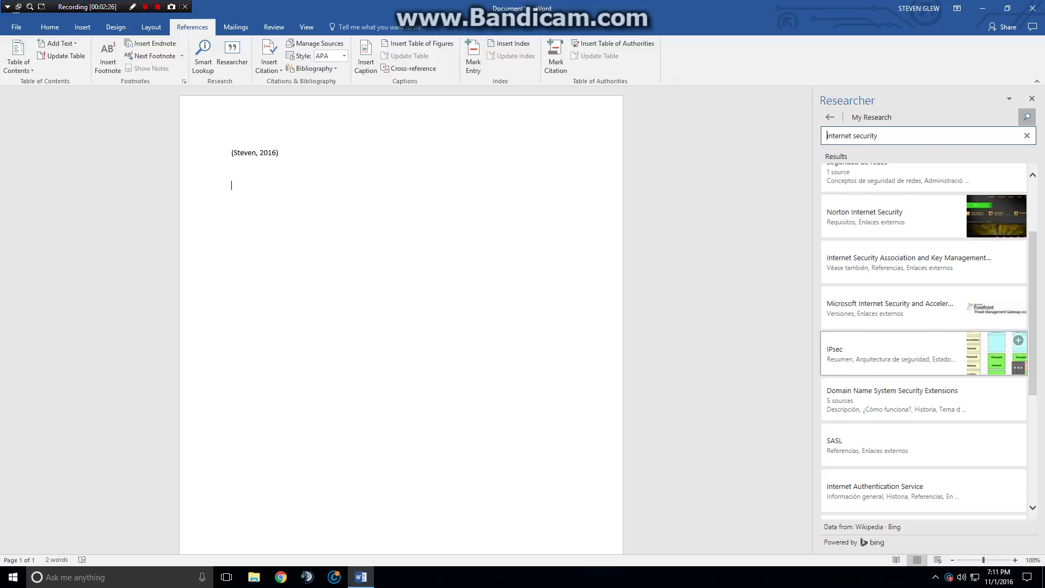
scroll(924, 340, "up", 2)
Look up the suggested Wind Power topic and add Wind power, Wind turbine and Wind power in New York as headings
left_click(830, 117)
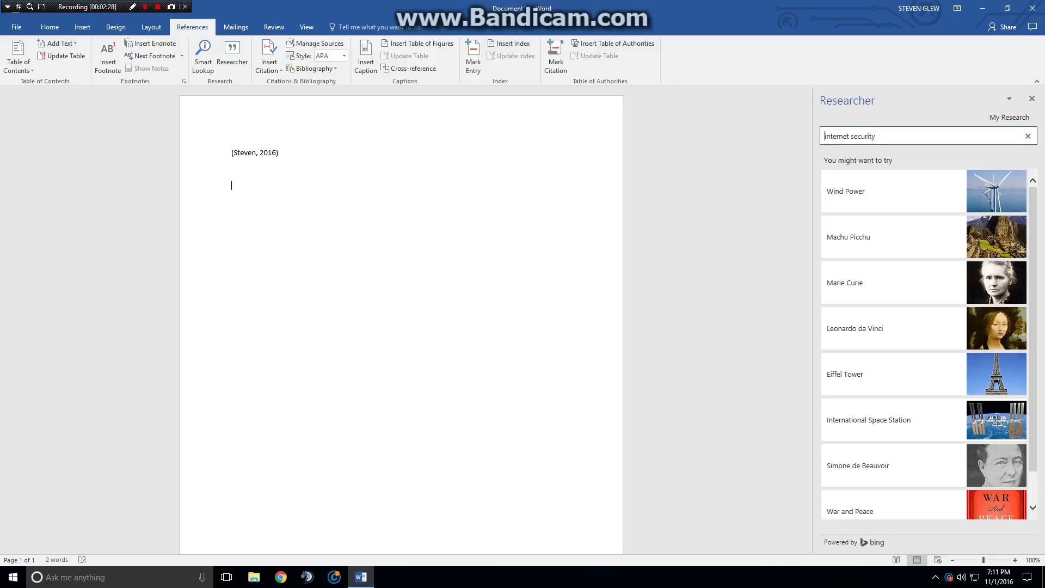
left_click(892, 191)
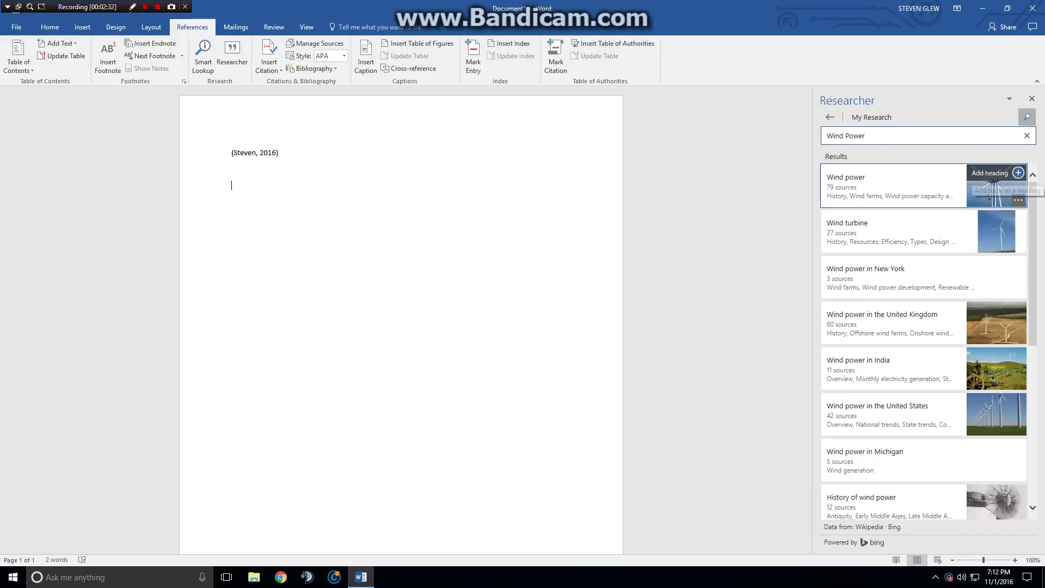
left_click(1018, 172)
left_click(1018, 218)
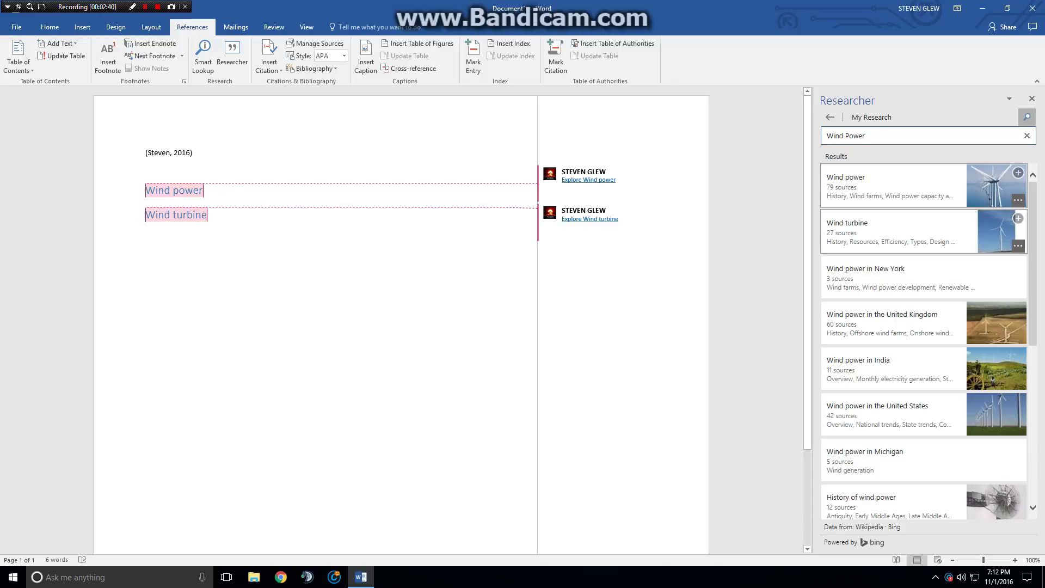
left_click(1018, 264)
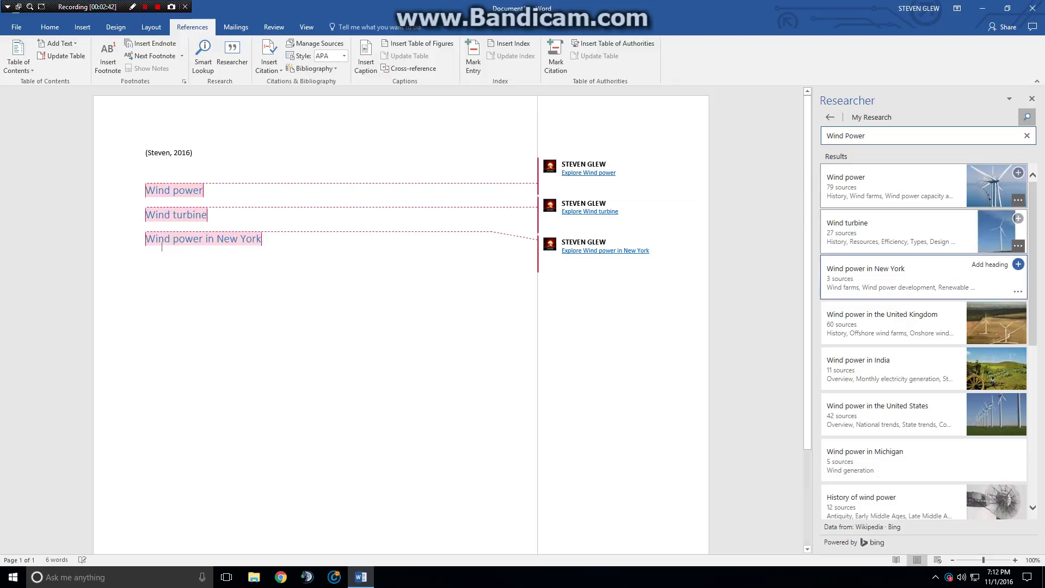
Open the Wind power in New York research topic and add its opening paragraph with a citation under the matching heading
left_click(904, 277)
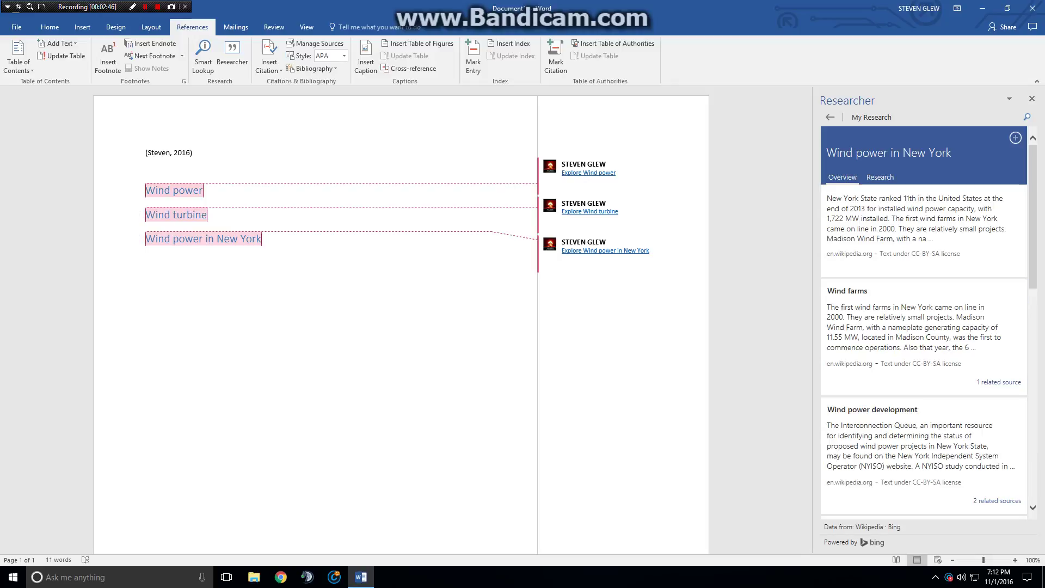
left_click(923, 231)
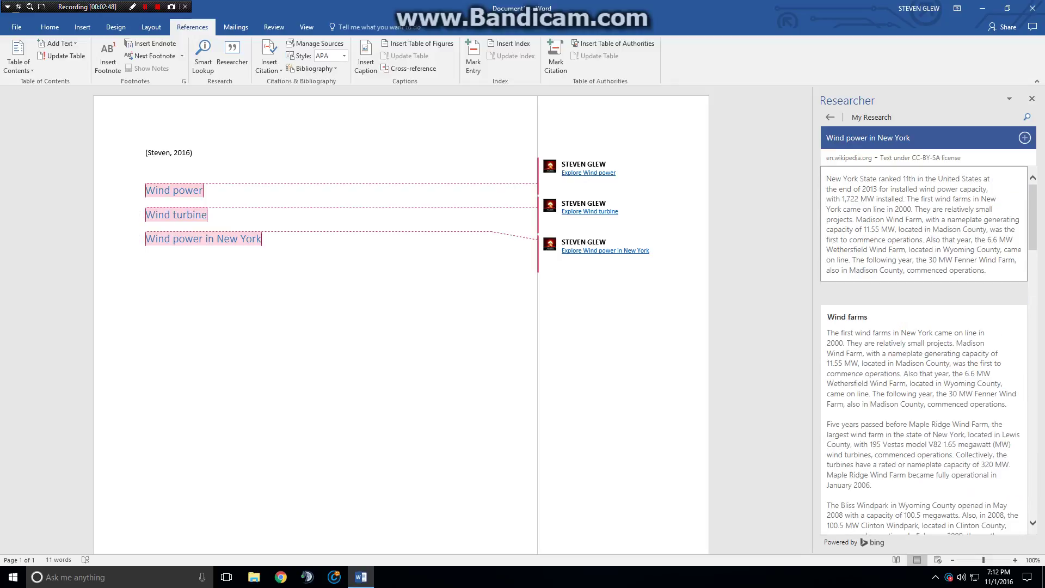
scroll(924, 231, "down", 3)
scroll(924, 348, "down", 5)
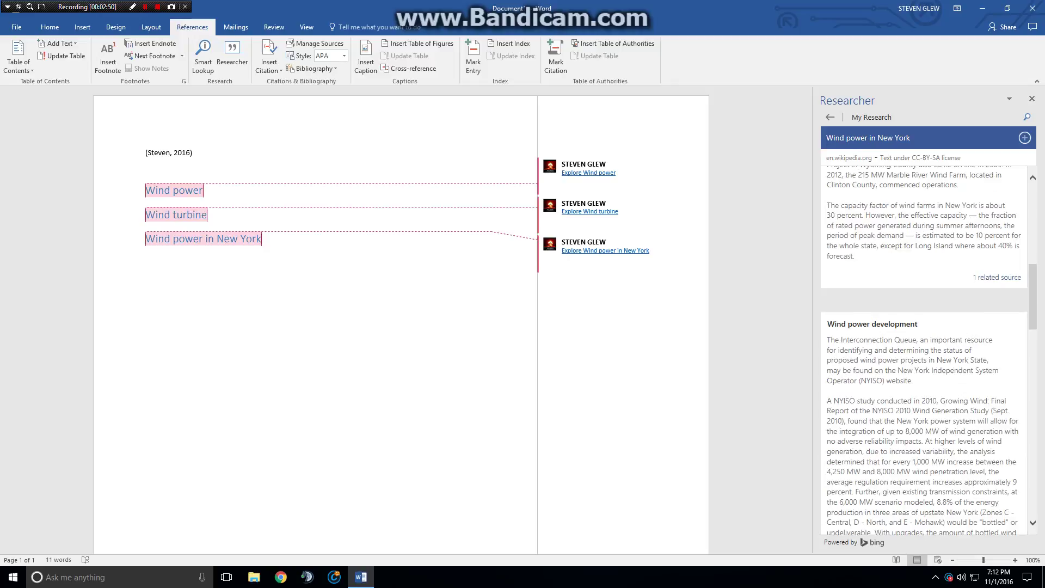
scroll(924, 348, "up", 8)
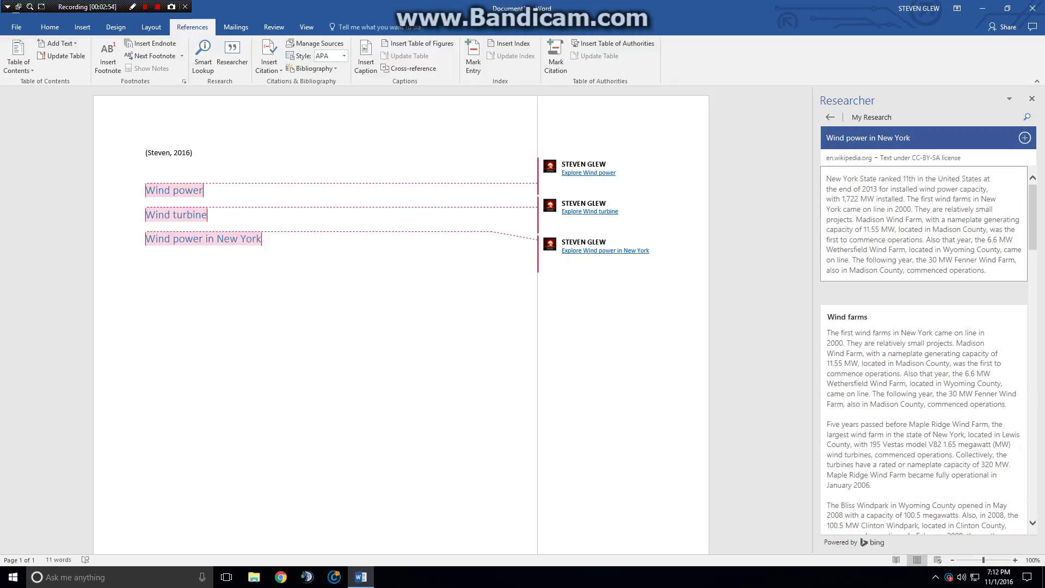
left_click_drag(826, 178, 985, 270)
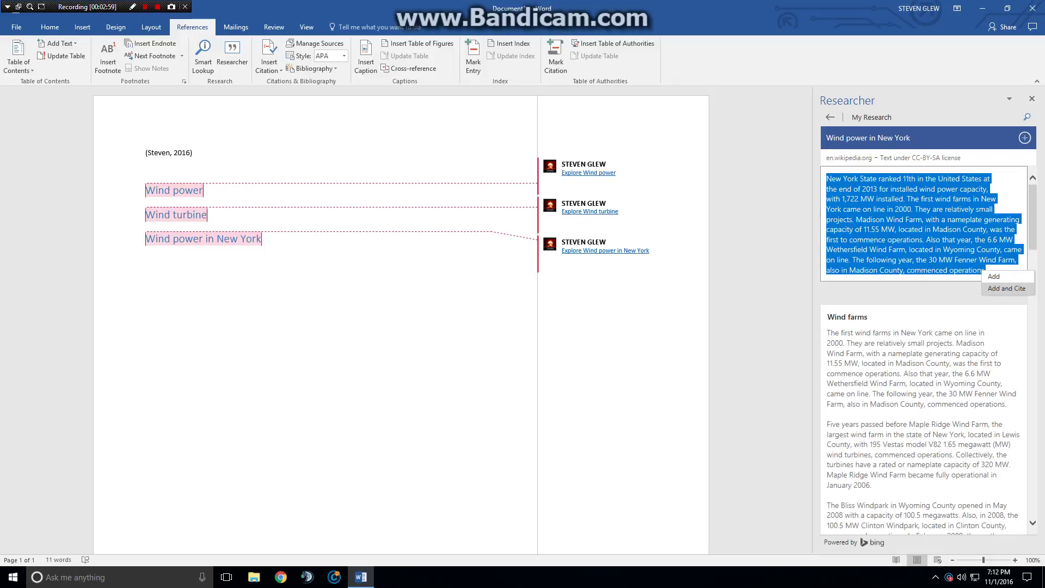
left_click(1007, 288)
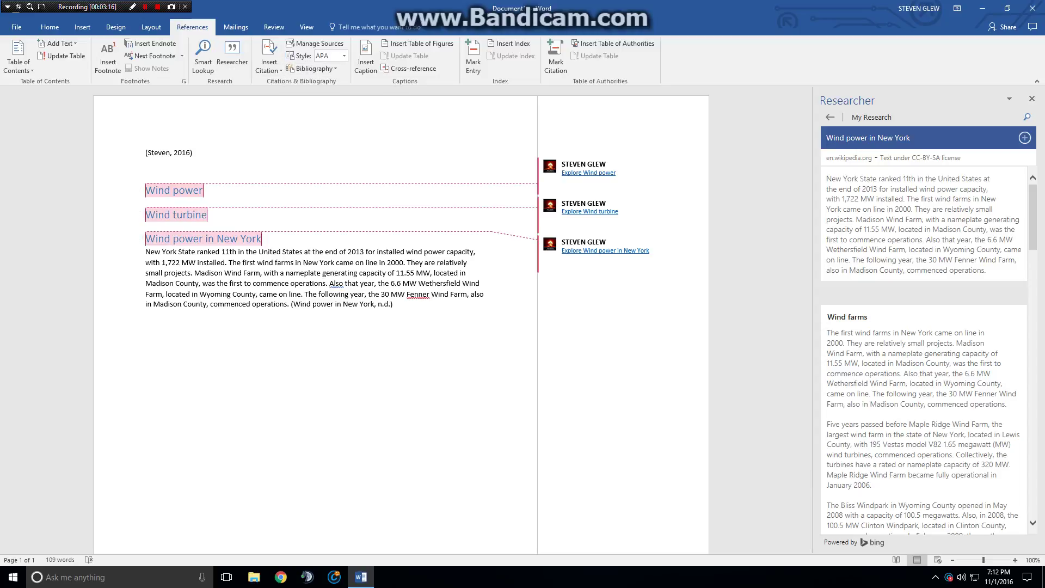
Insert the built-in Bibliography below the Wind power in New York paragraph and review the document's sources in the Source Manager
left_click(312, 69)
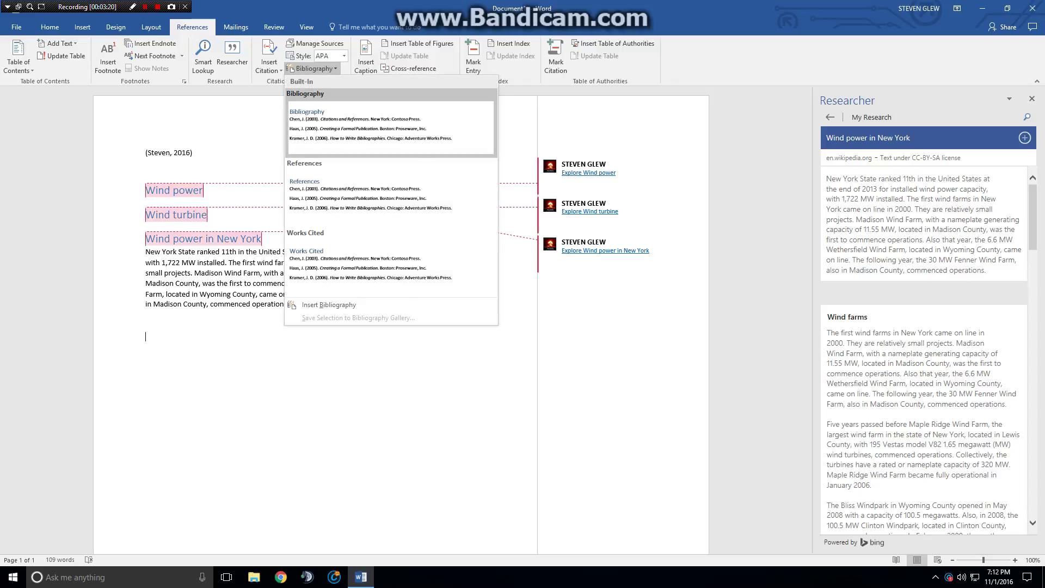
left_click(391, 124)
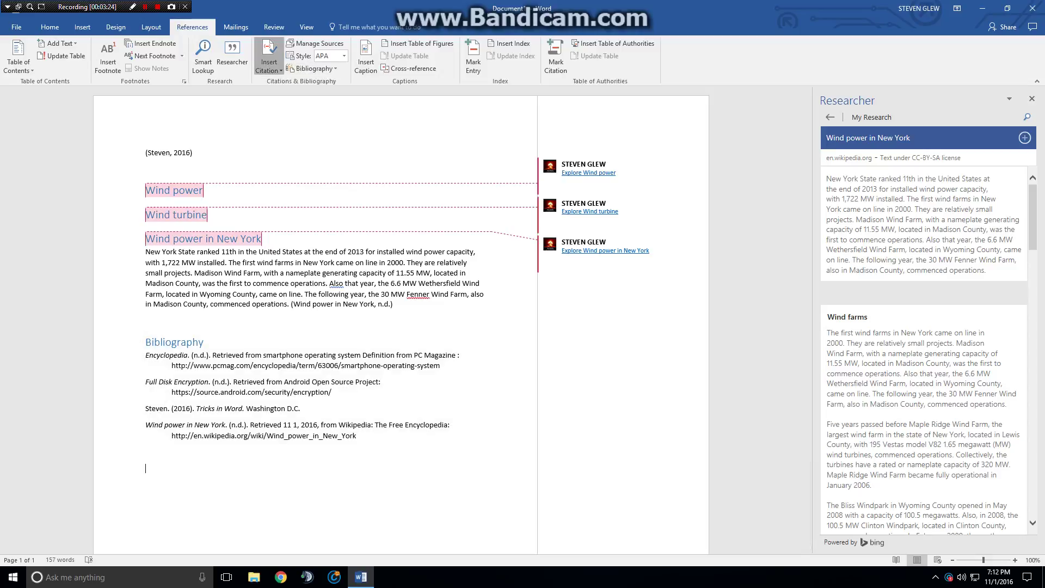
left_click(269, 61)
left_click(316, 43)
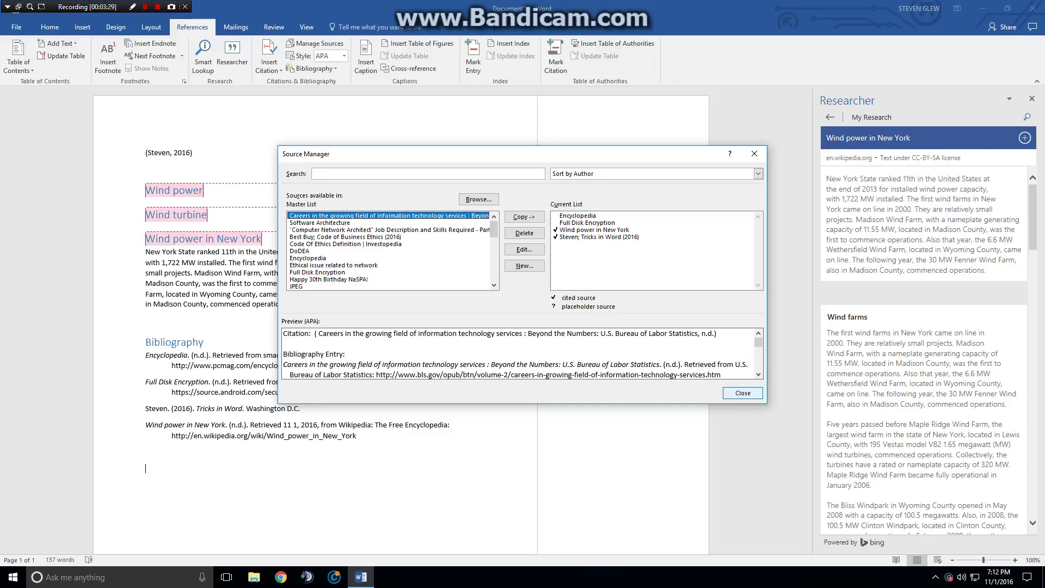
left_click(743, 393)
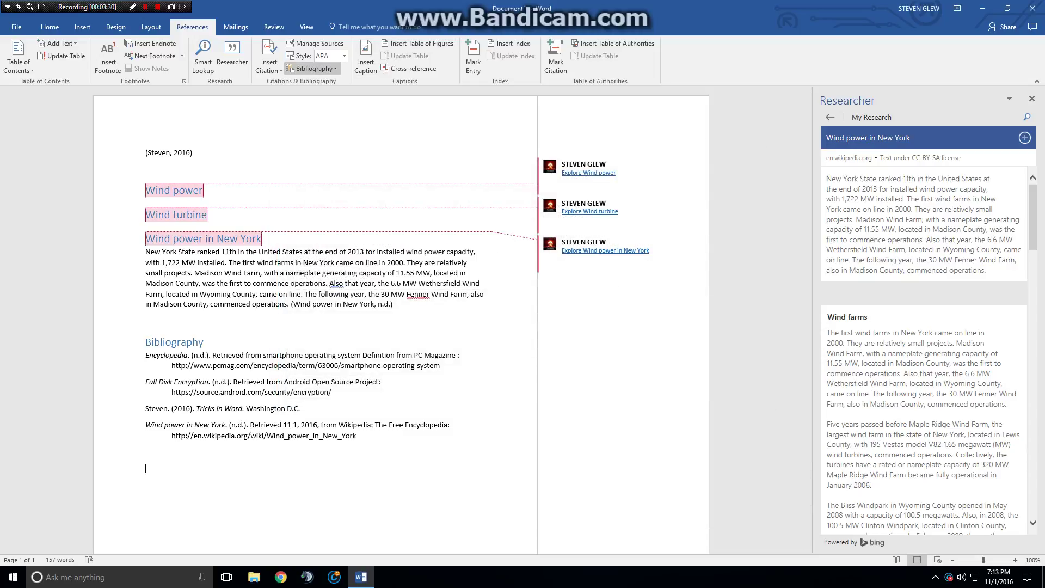
Insert the built-in References and Works Cited lists below the bibliography
left_click(314, 69)
left_click(381, 206)
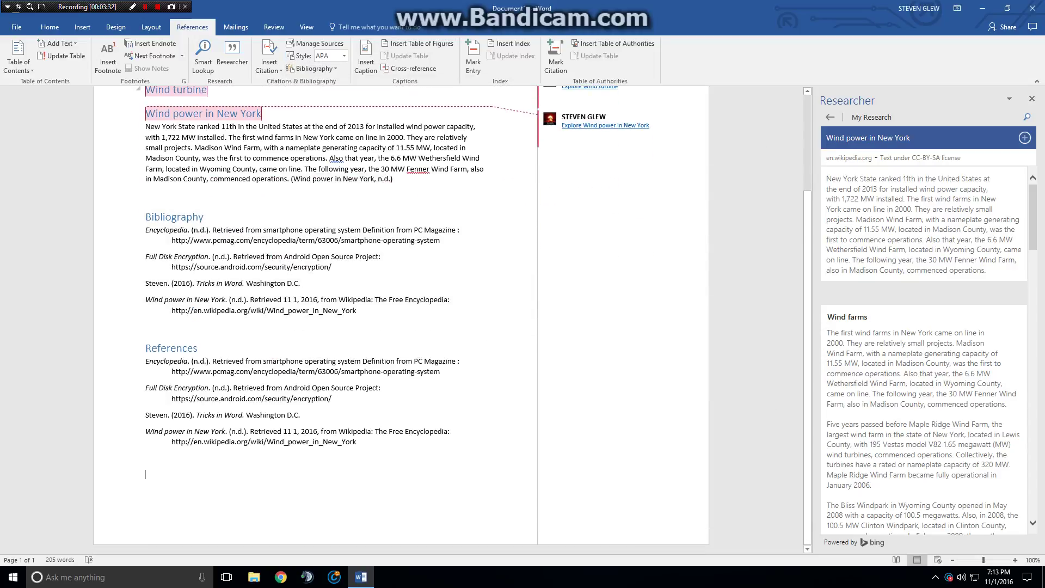
left_click(314, 69)
left_click(370, 261)
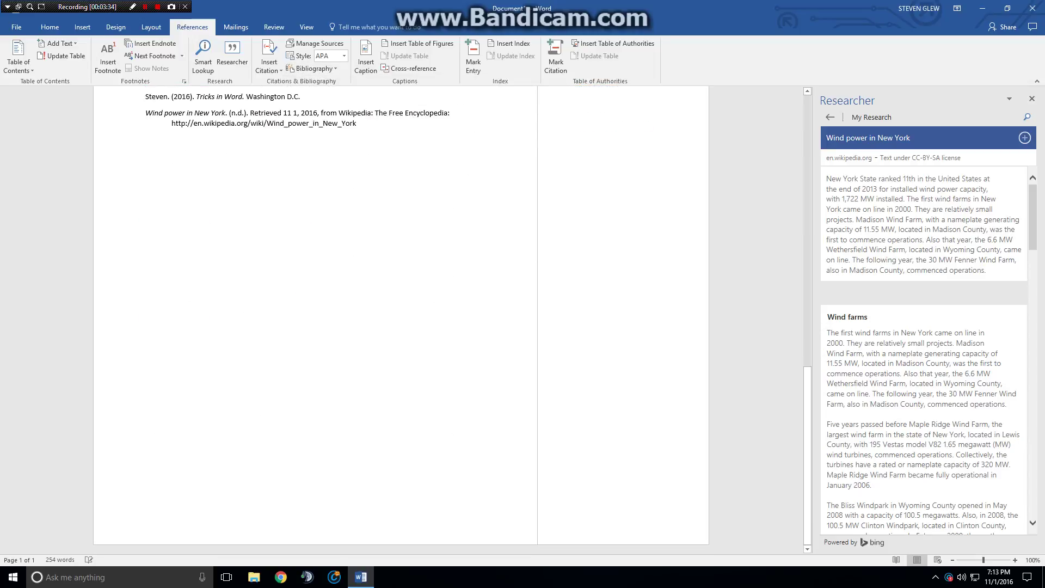
scroll(401, 320, "up", 15)
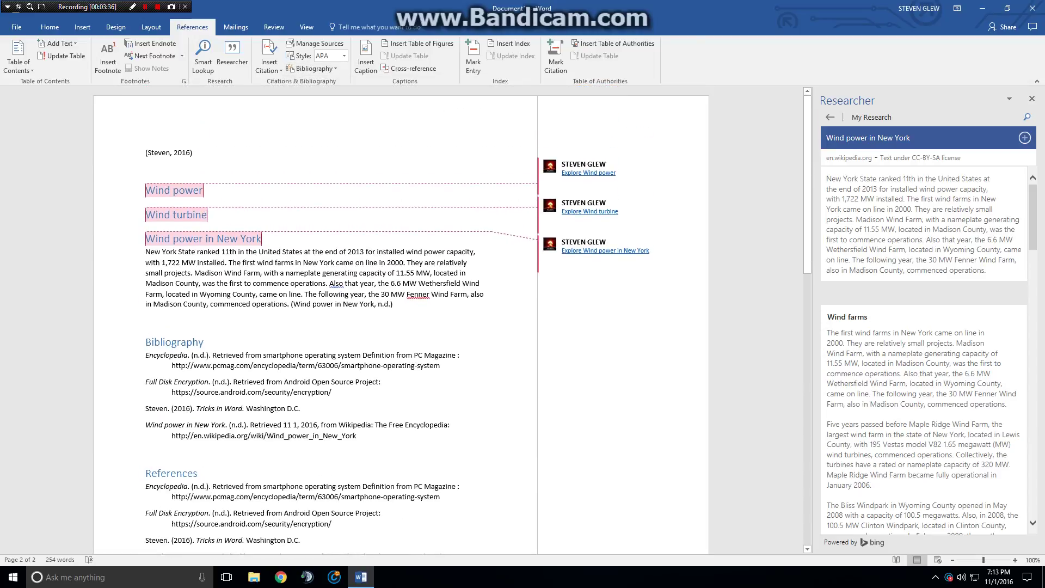
Add the first Wind farms paragraph from the research article, with its citation, above the bibliography
left_click_drag(827, 333, 1008, 404)
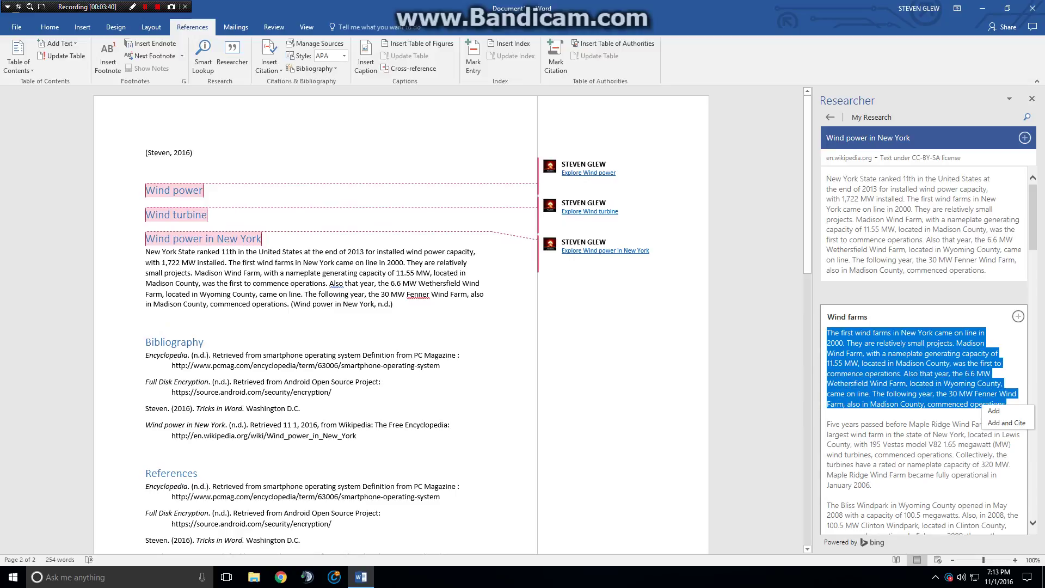
key("Return")
key("Return")
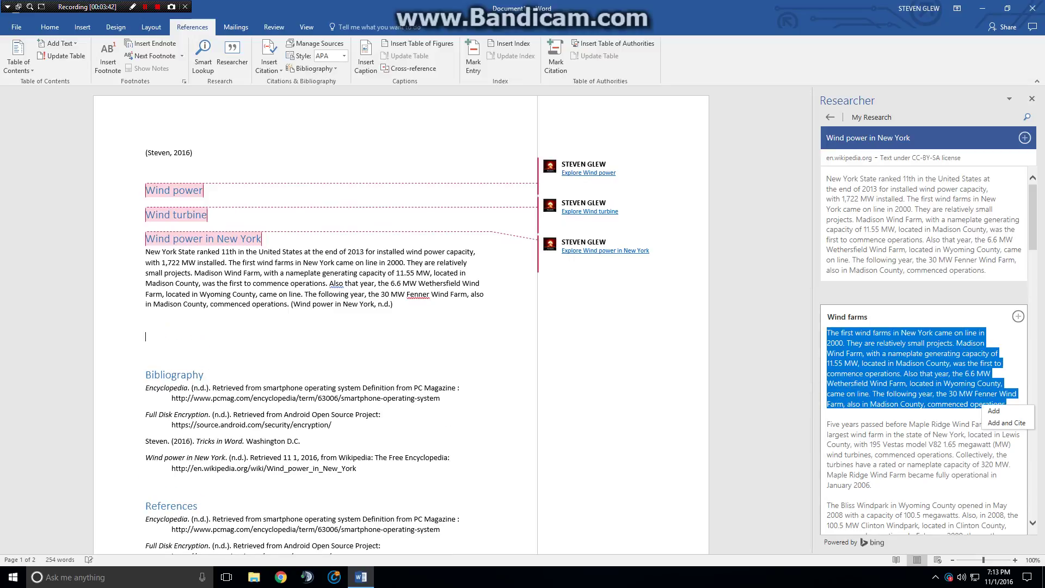
left_click(1007, 423)
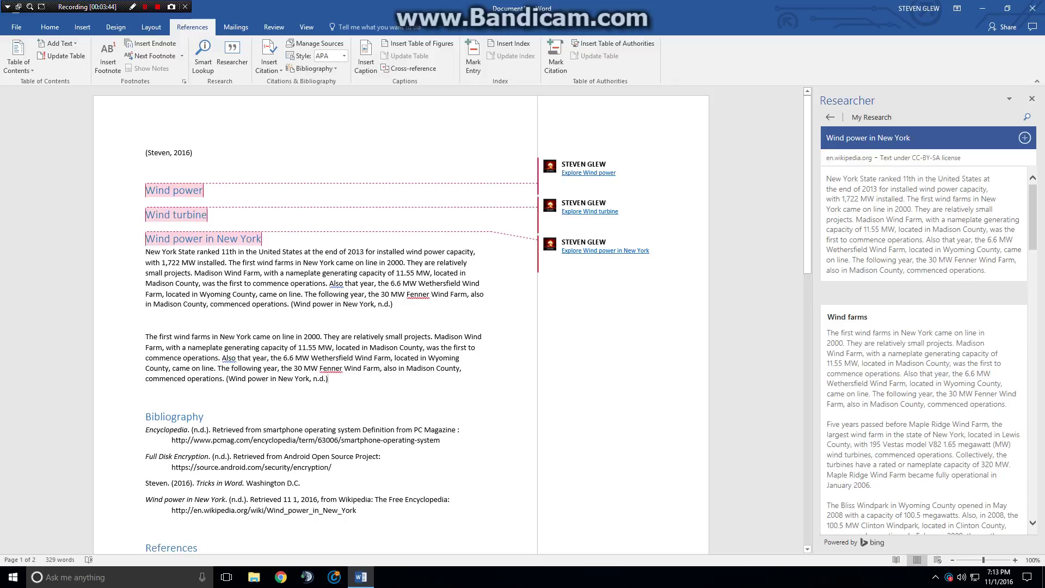
Delete the added Wind farms paragraph together with the Bibliography, References and Works Cited lists
left_click_drag(350, 369, 143, 322)
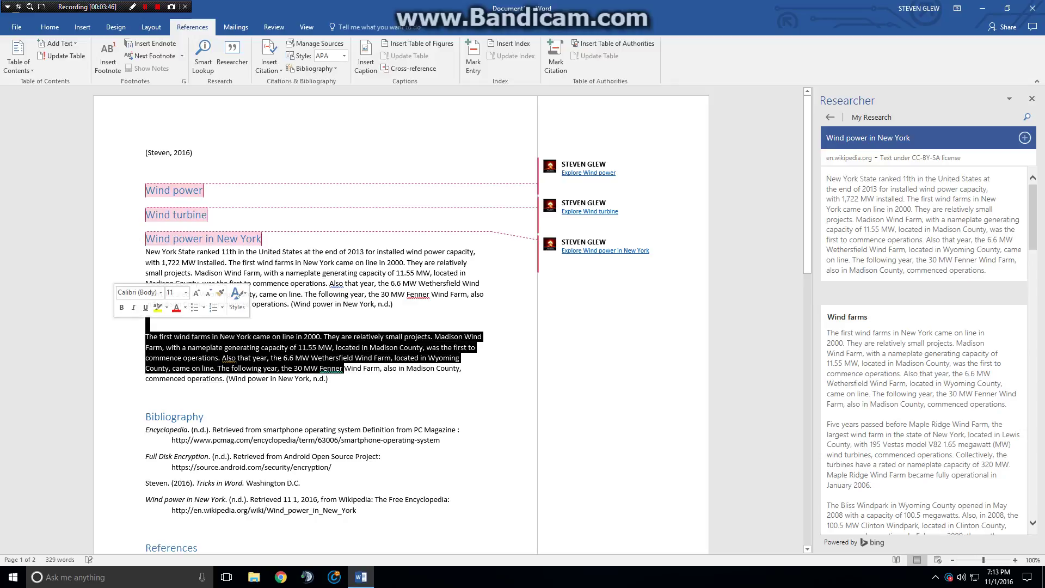
key("BackSpace")
key("Delete")
key("Delete")
key("Delete")
key("Delete")
key("Delete")
key("Delete")
key("Delete")
key("Delete")
key("Delete")
key("Delete")
key("Delete")
key("Delete")
key("Delete")
key("Delete")
key("Delete")
key("Delete")
key("Delete")
key("Delete")
key("Delete")
key("Delete")
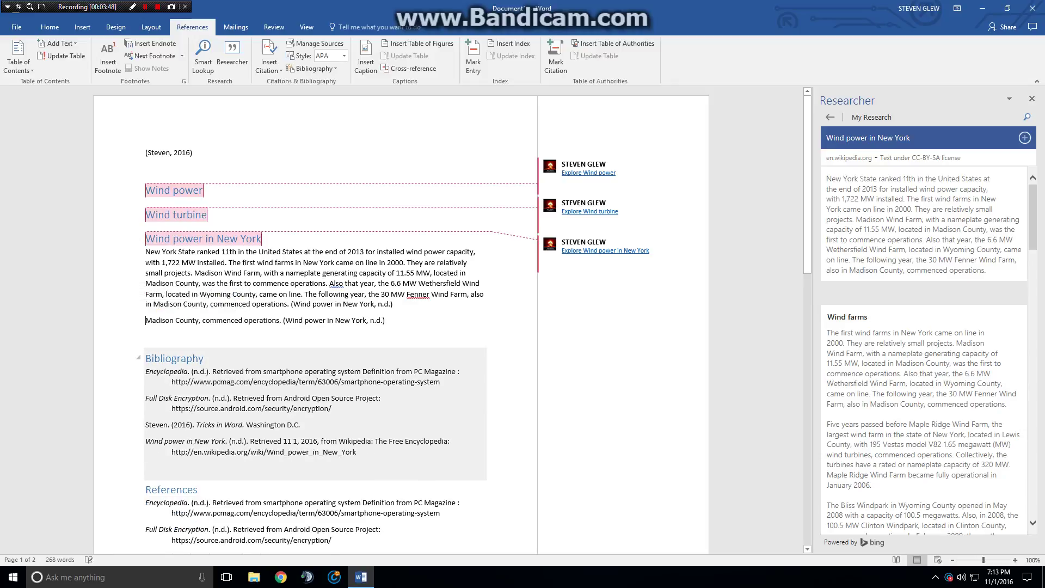
key("Delete")
key("Delete")
key("Delete")
key("Delete")
key("Delete")
key("Delete")
key("Delete")
key("Delete")
key("Delete")
key("Delete")
key("Delete")
key("Delete")
key("Delete")
key("Delete")
key("Delete")
key("Delete")
key("Delete")
key("Delete")
key("Delete")
key("Delete")
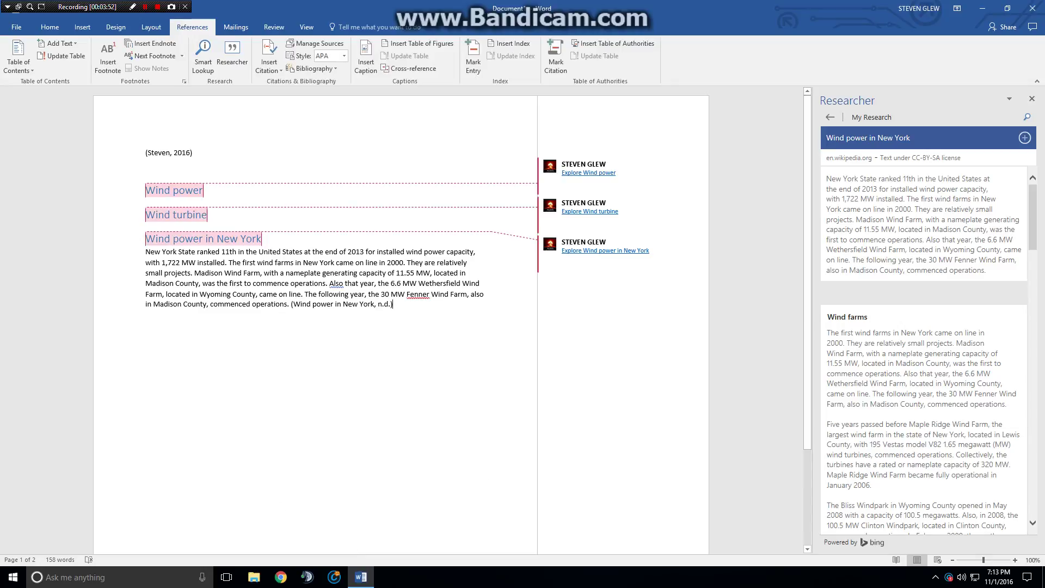
Insert the built-in Bibliography after the Wind power in New York paragraph and add two empty lines between them
left_click(316, 68)
left_click(348, 117)
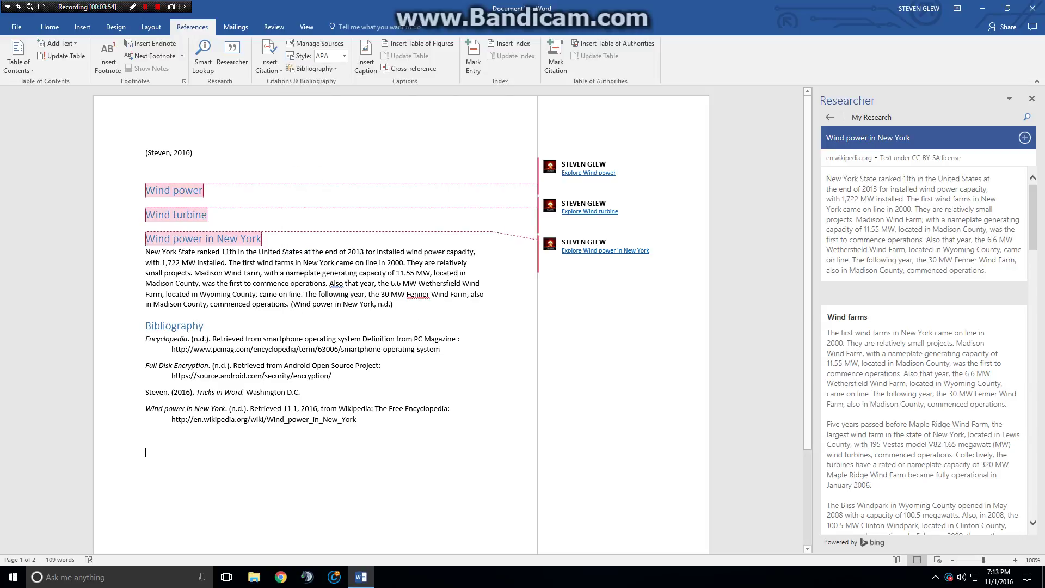
left_click(395, 304)
key("Return")
key("Return")
Find the Renewable Portfolio Standard passage in the research article and add its text with a citation above the bibliography
scroll(924, 349, "down", 10)
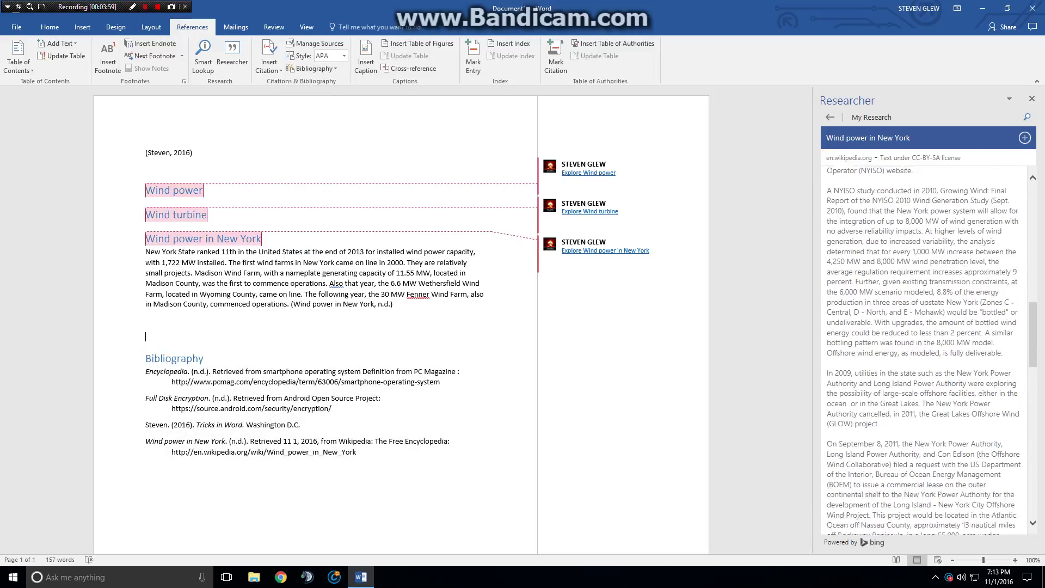
scroll(923, 349, "down", 8)
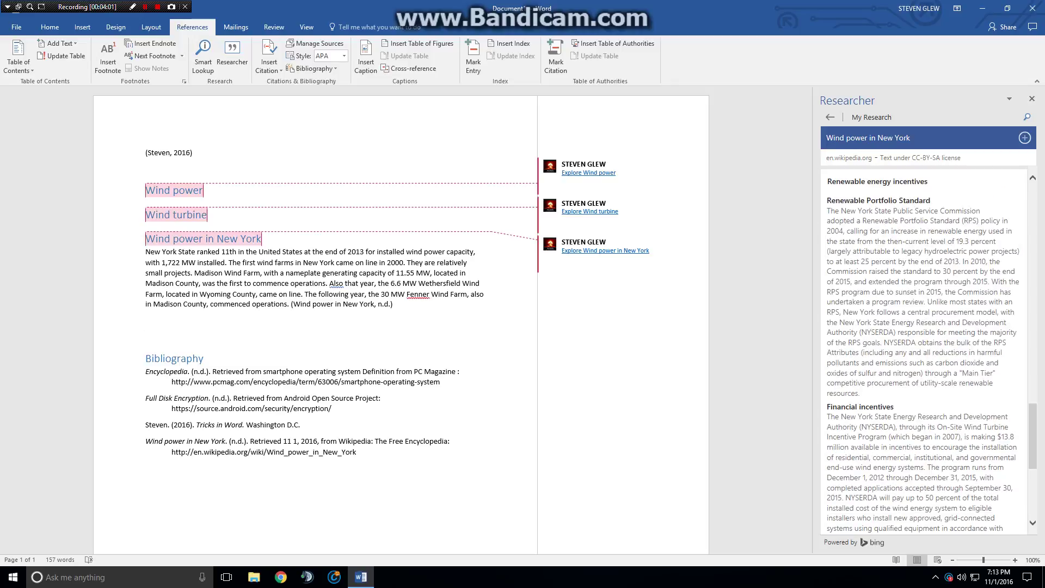
mouse_move(827, 211)
left_mouse_down()
mouse_move(1015, 251)
mouse_move(994, 383)
mouse_move(925, 181)
mouse_move(830, 228)
mouse_move(827, 210)
left_mouse_up()
left_click(1002, 400)
left_click(859, 226)
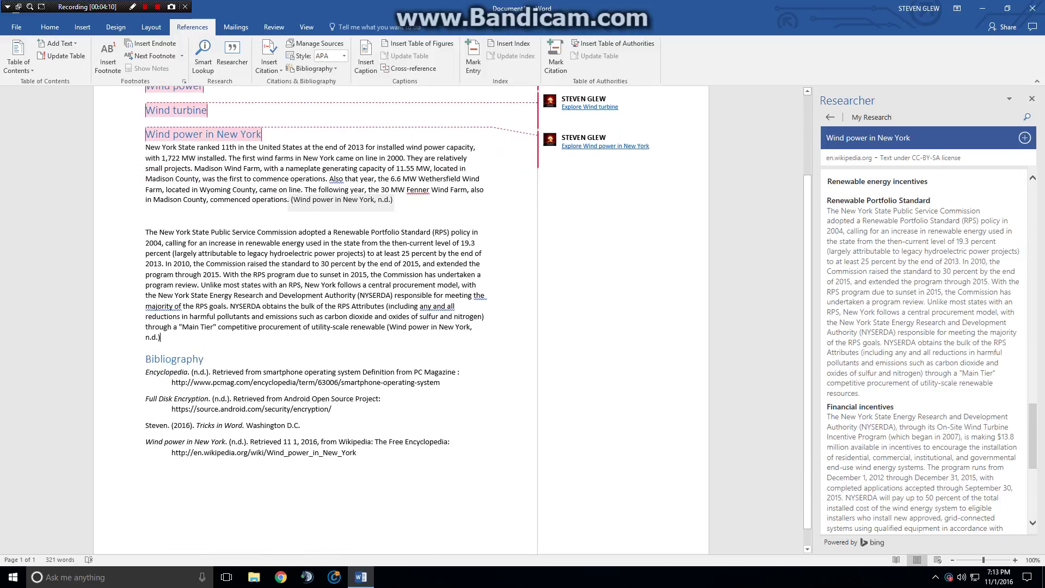
Review the bibliography and the cited paragraphs, and return the Researcher to the Wind power in New York overview
left_click(209, 359)
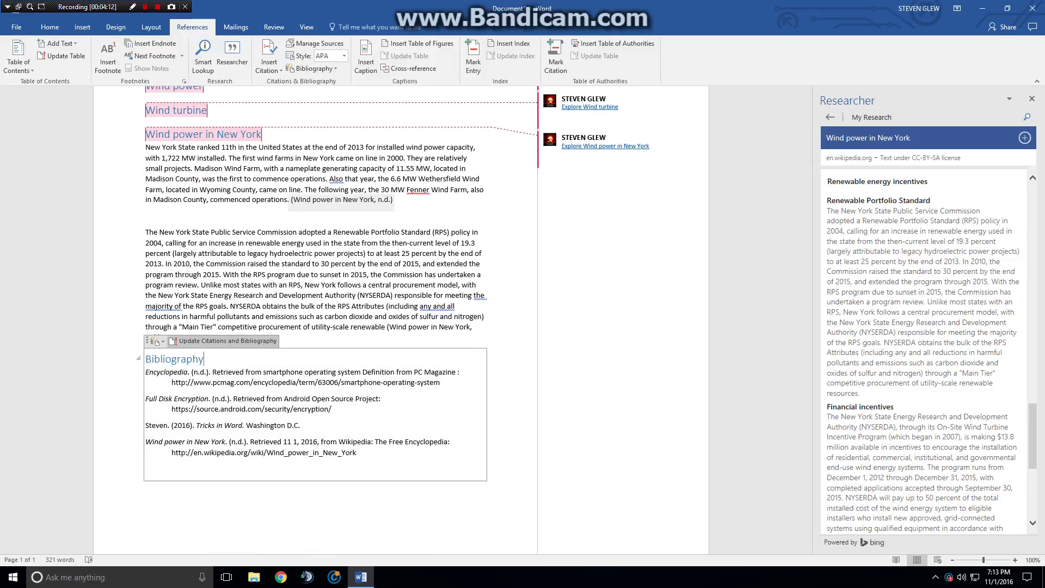
scroll(316, 320, "down", 1)
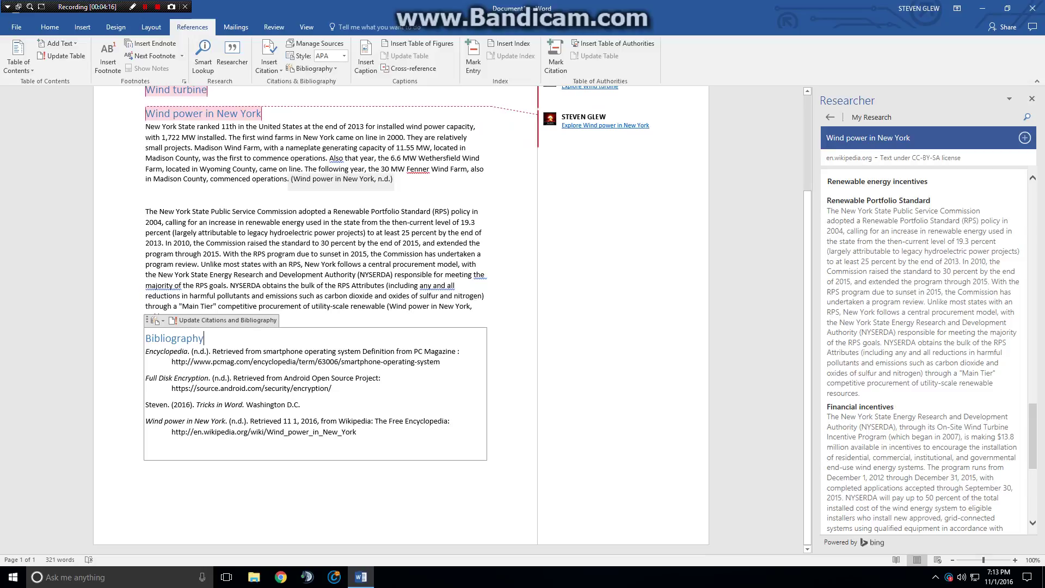
left_click(132, 276)
left_click(266, 306)
scroll(924, 349, "up", 15)
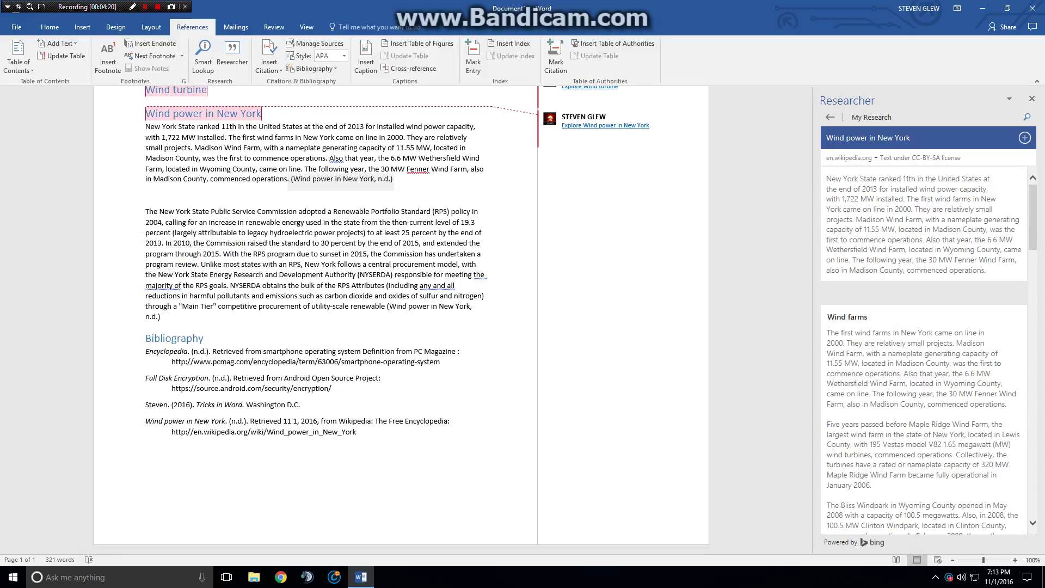
left_click(830, 117)
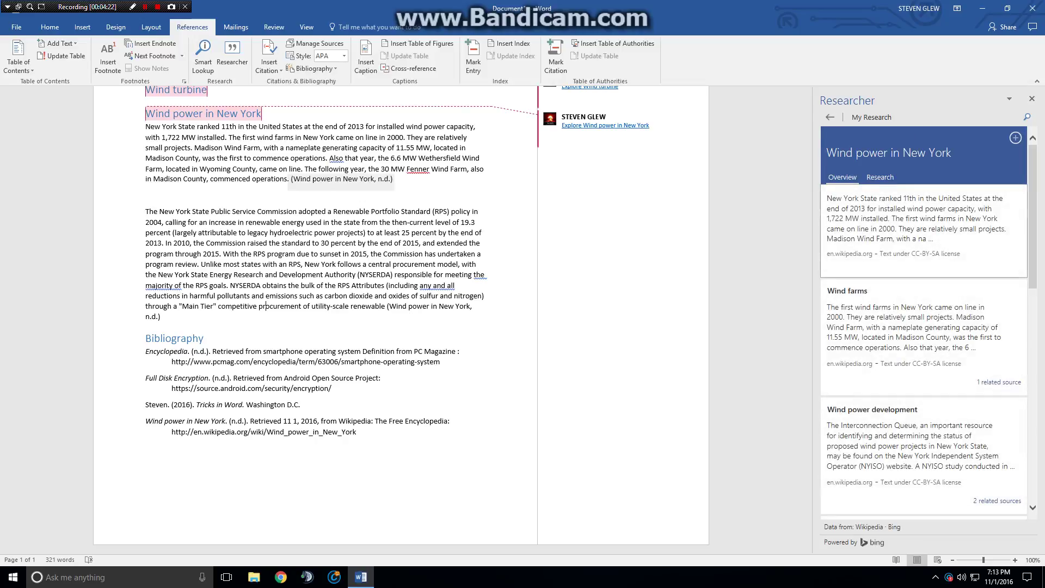
scroll(316, 320, "up", 3)
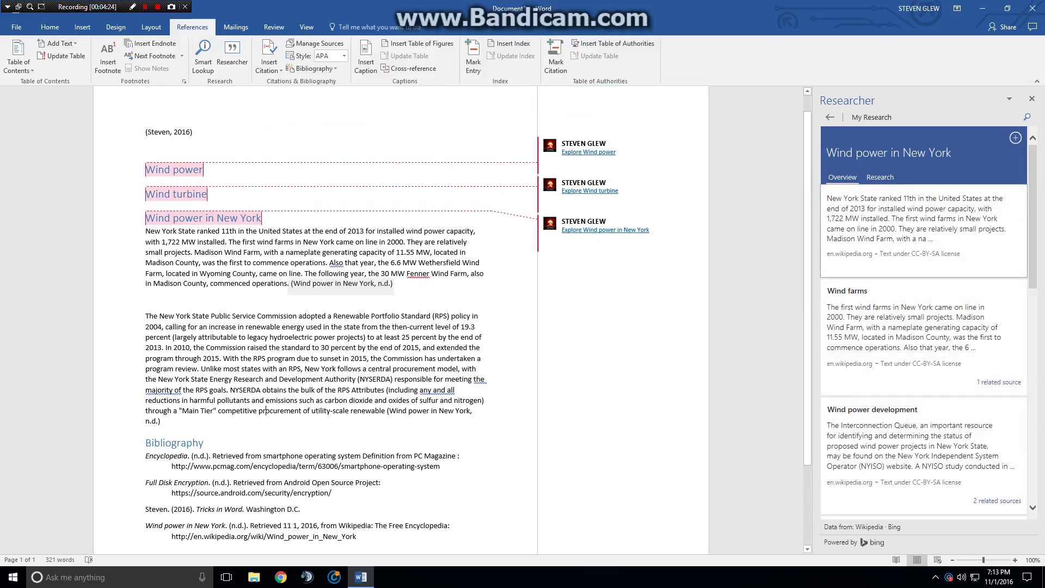